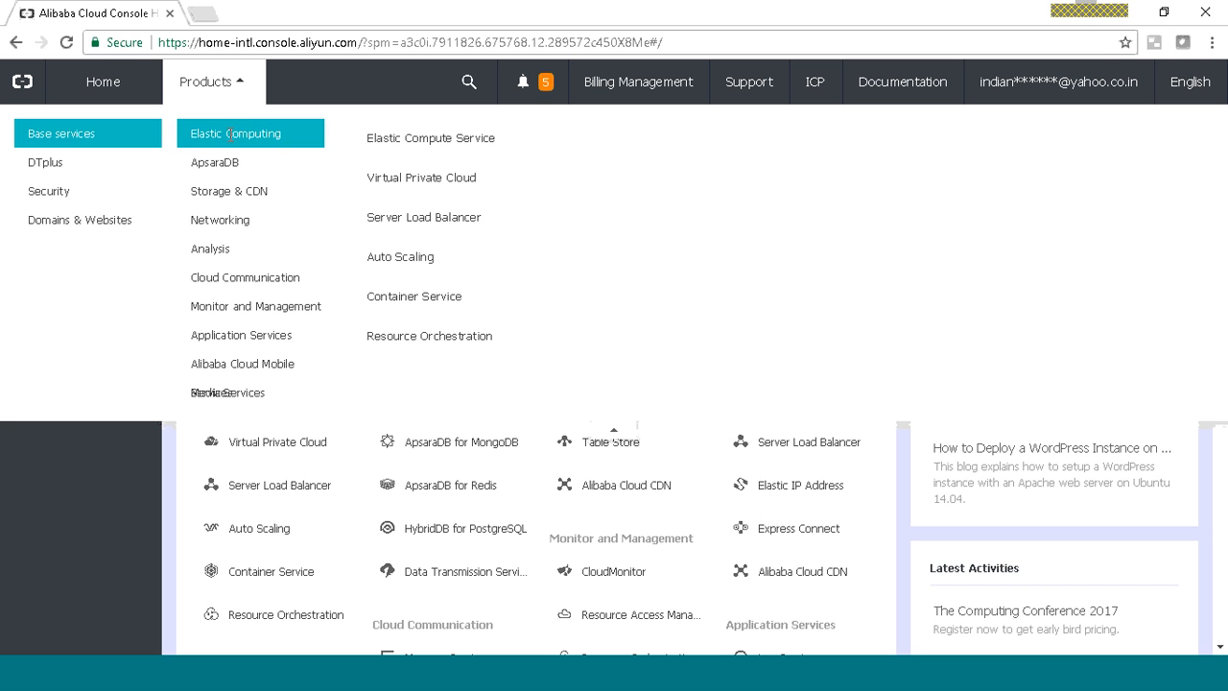
# Step: Open the Elastic Compute Service console from the Elastic Computing products and display its instance list
pyautogui.moveTo(232, 222)
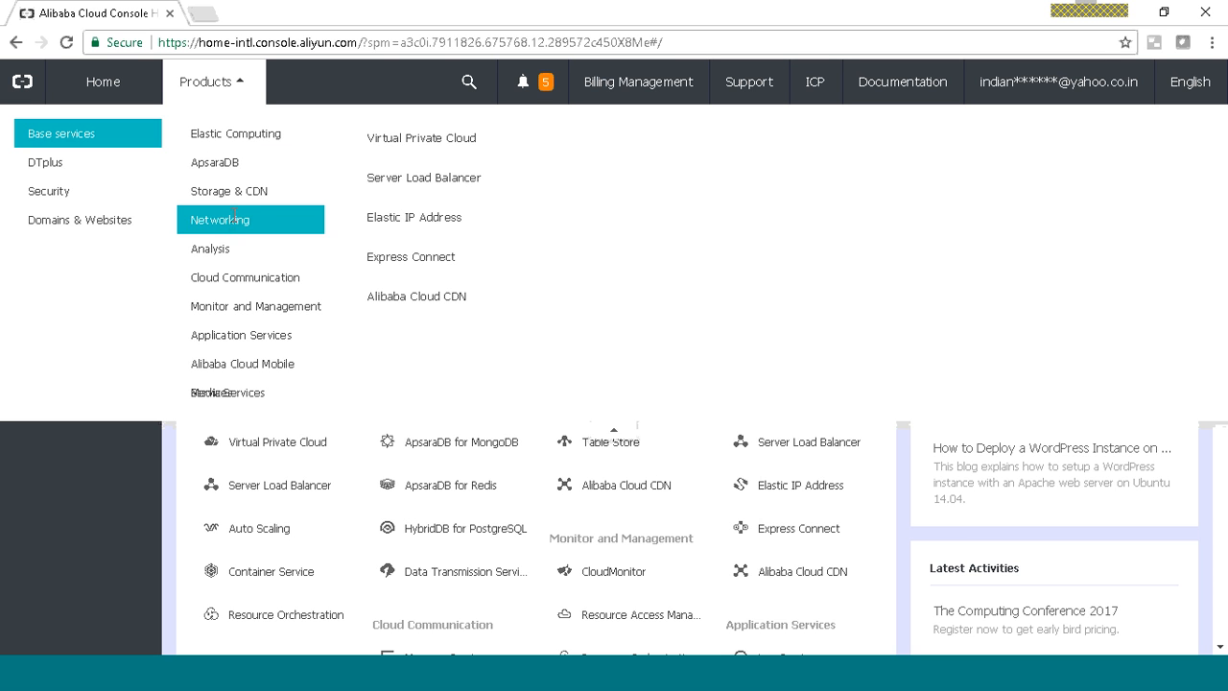
pyautogui.moveTo(231, 142)
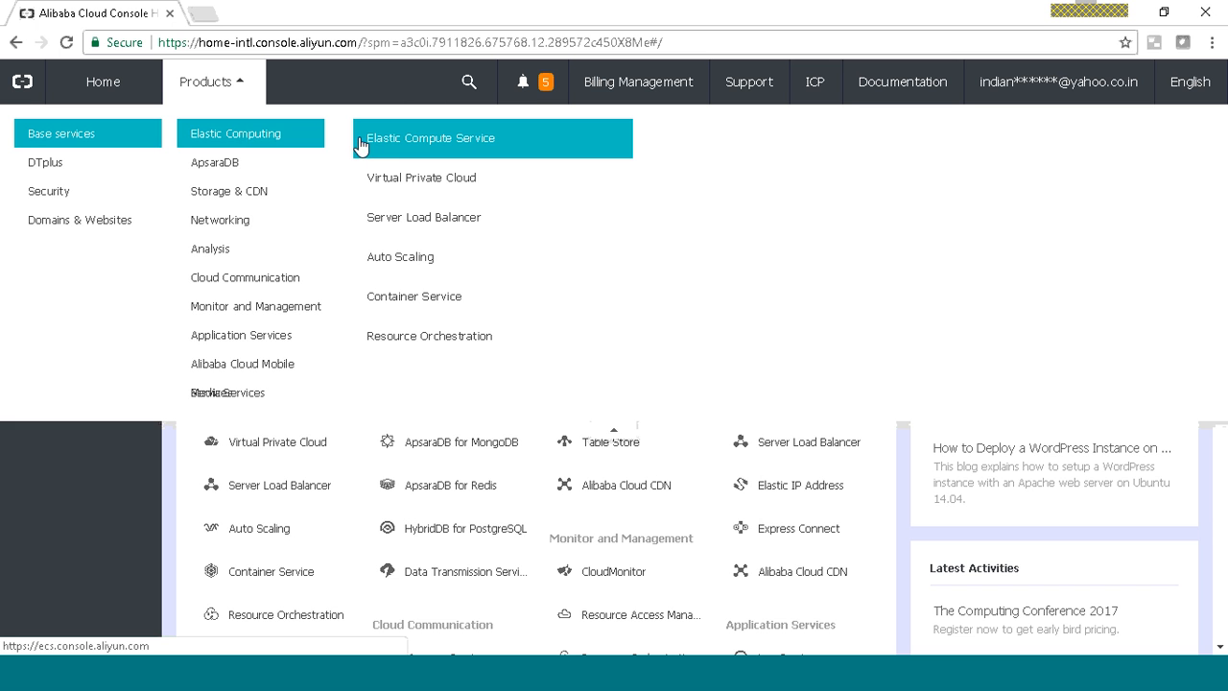
pyautogui.click(441, 154)
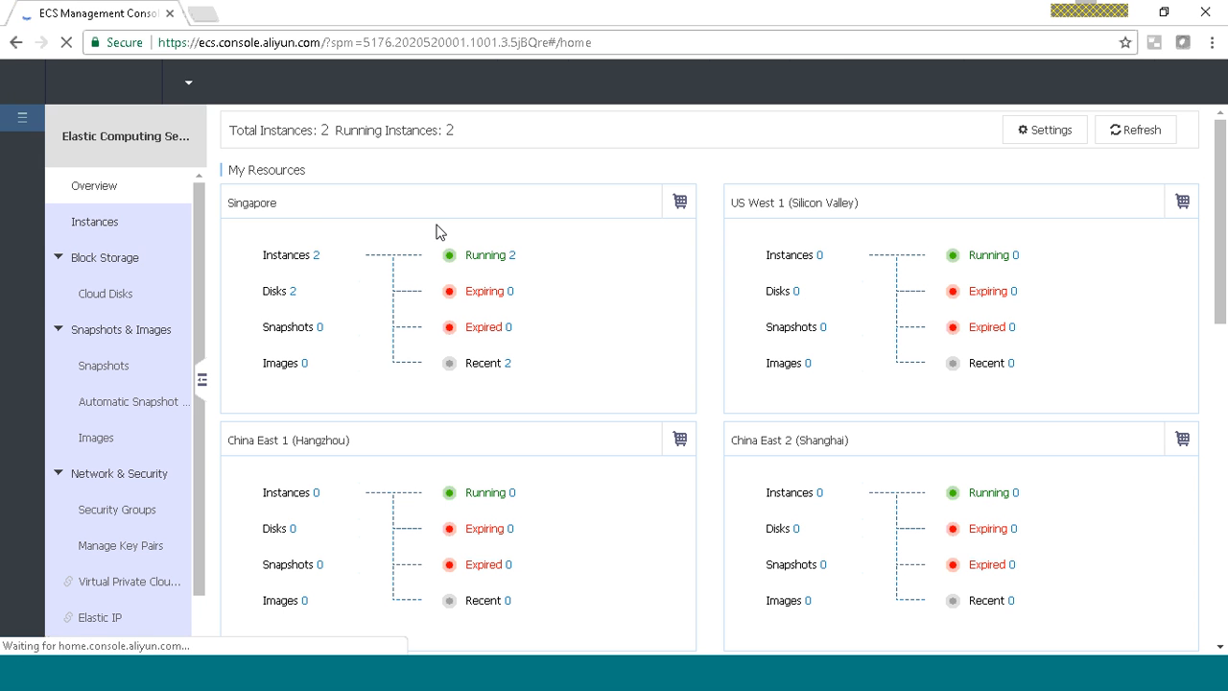
pyautogui.click(94, 221)
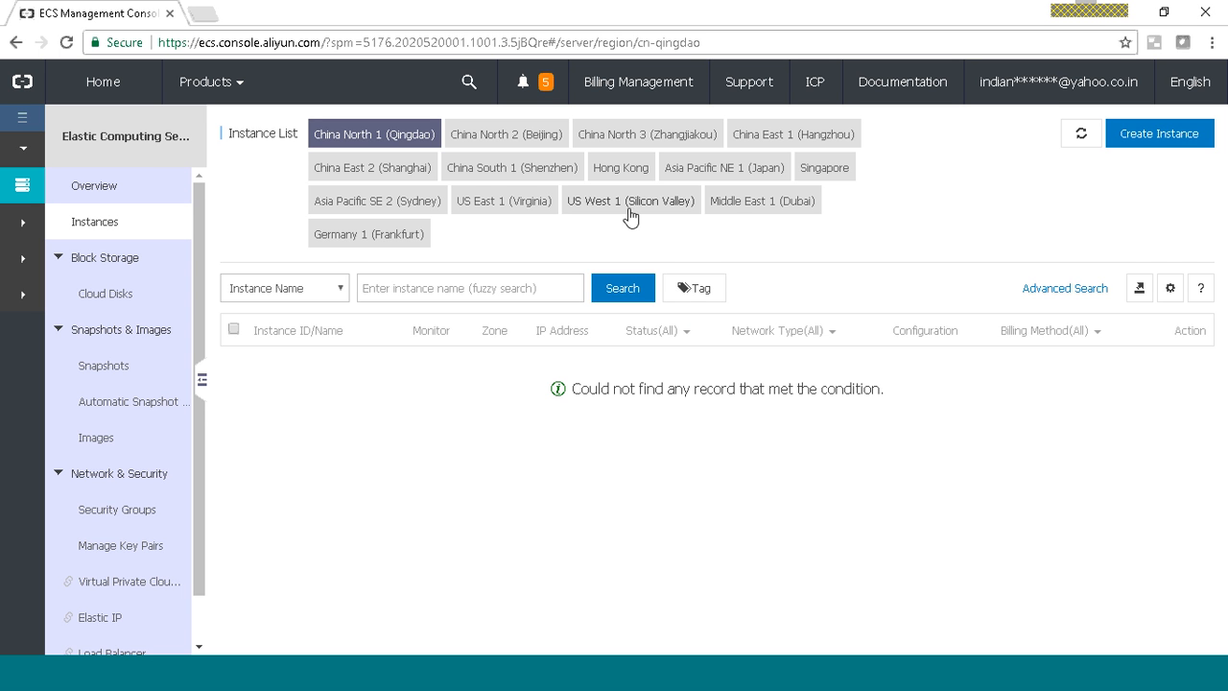
# Step: Start creating an instance from the US East 1 (Virginia) region and choose the Pay-As-You-Go pricing model
pyautogui.click(500, 201)
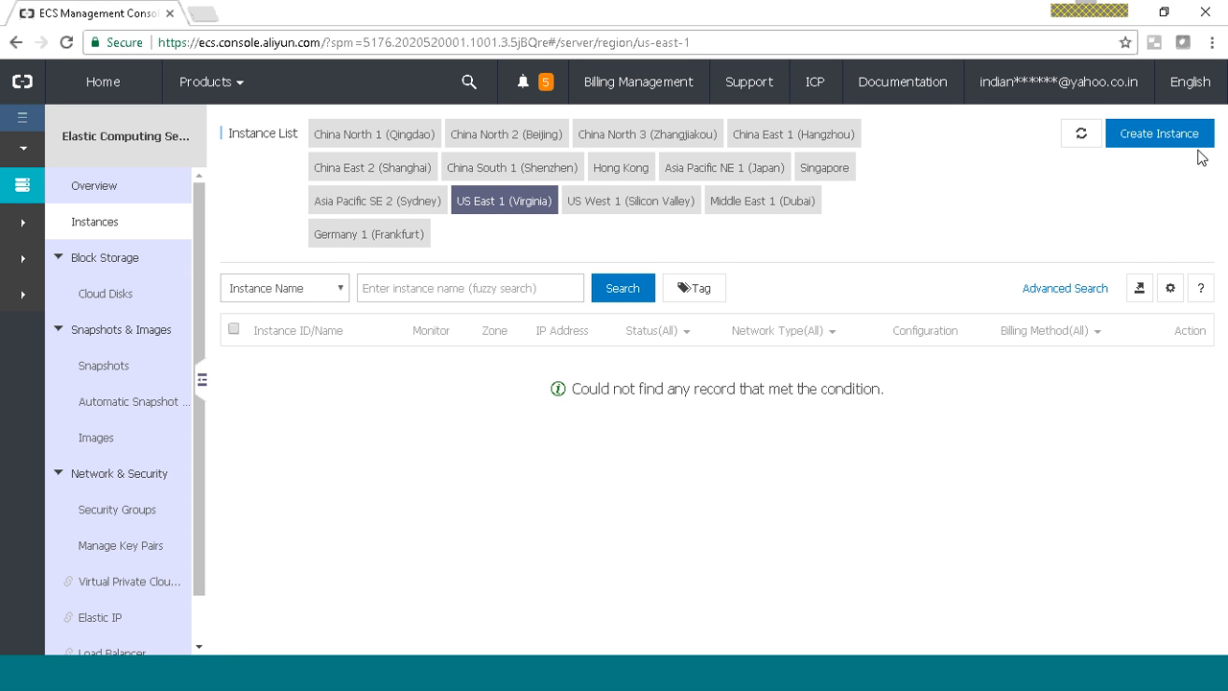
pyautogui.click(1170, 139)
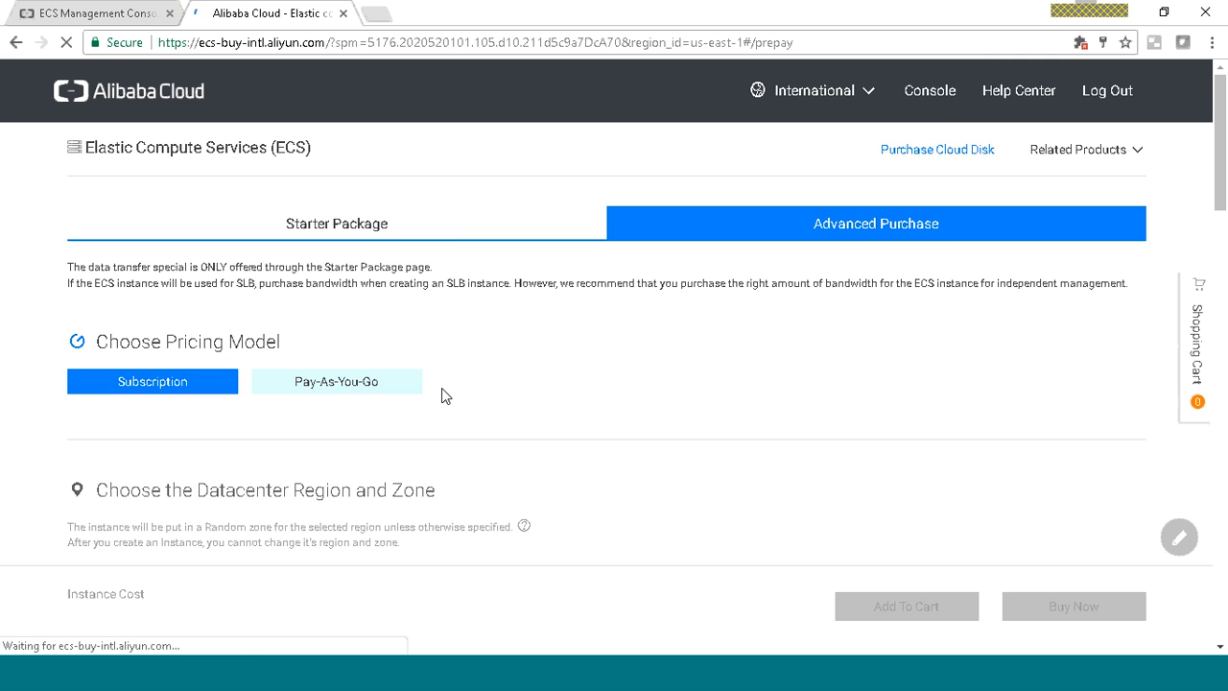
pyautogui.click(342, 385)
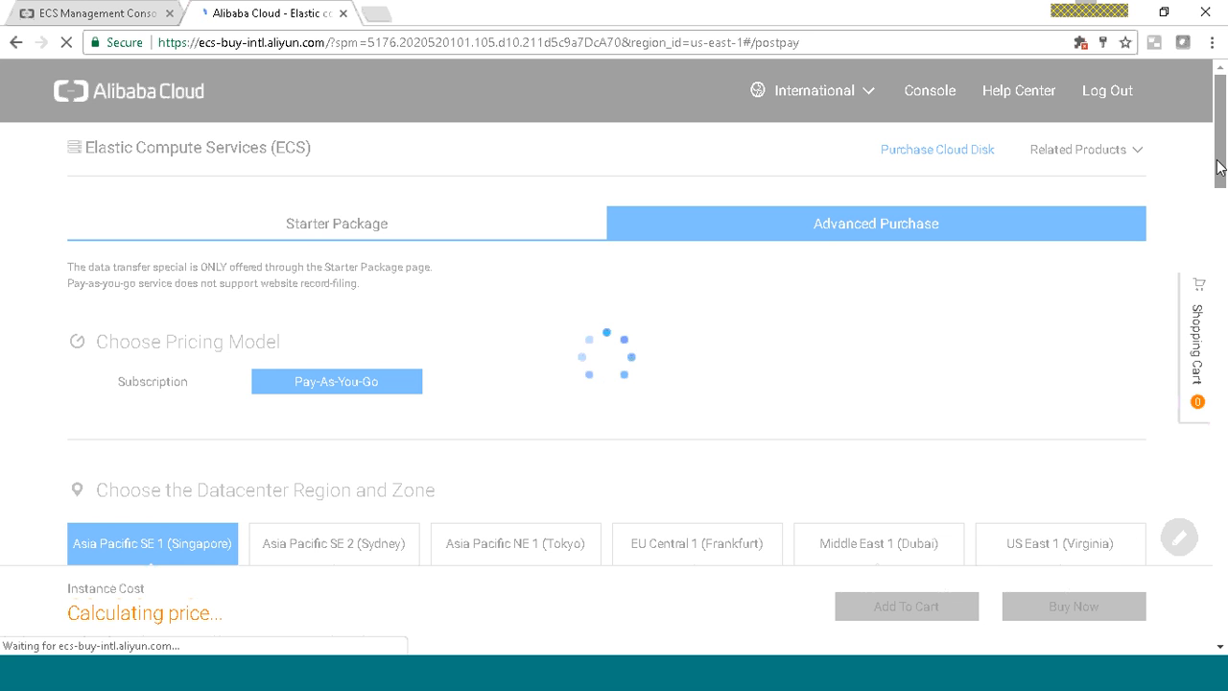
pyautogui.moveTo(1219, 167); pyautogui.dragTo(1220, 174)
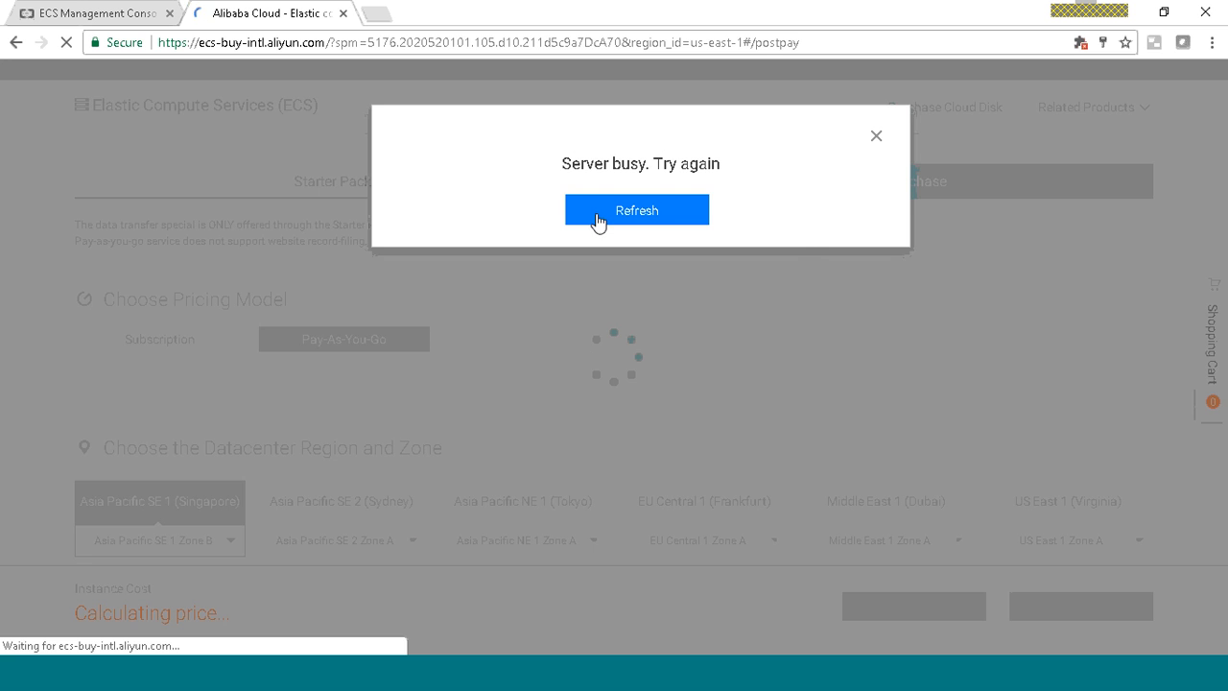
pyautogui.click(596, 221)
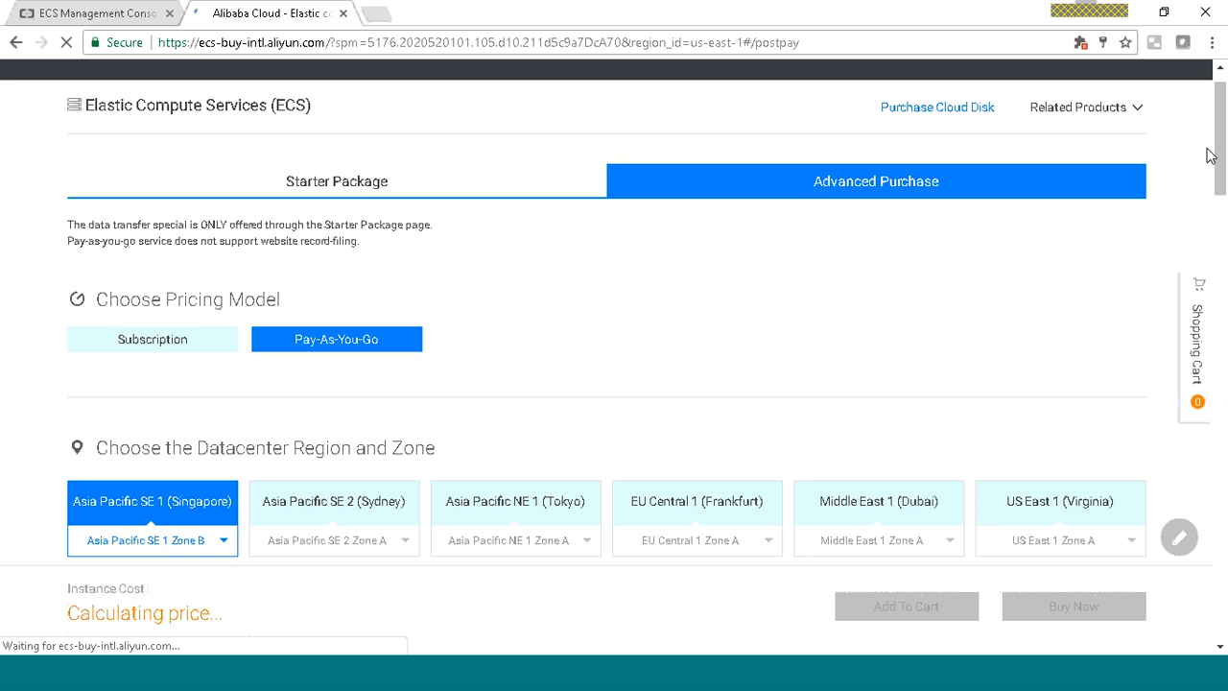
# Step: Choose US East 1 (Virginia) as the datacenter region with US East 1 Zone A as the zone
pyautogui.moveTo(1217, 160); pyautogui.dragTo(1222, 203)
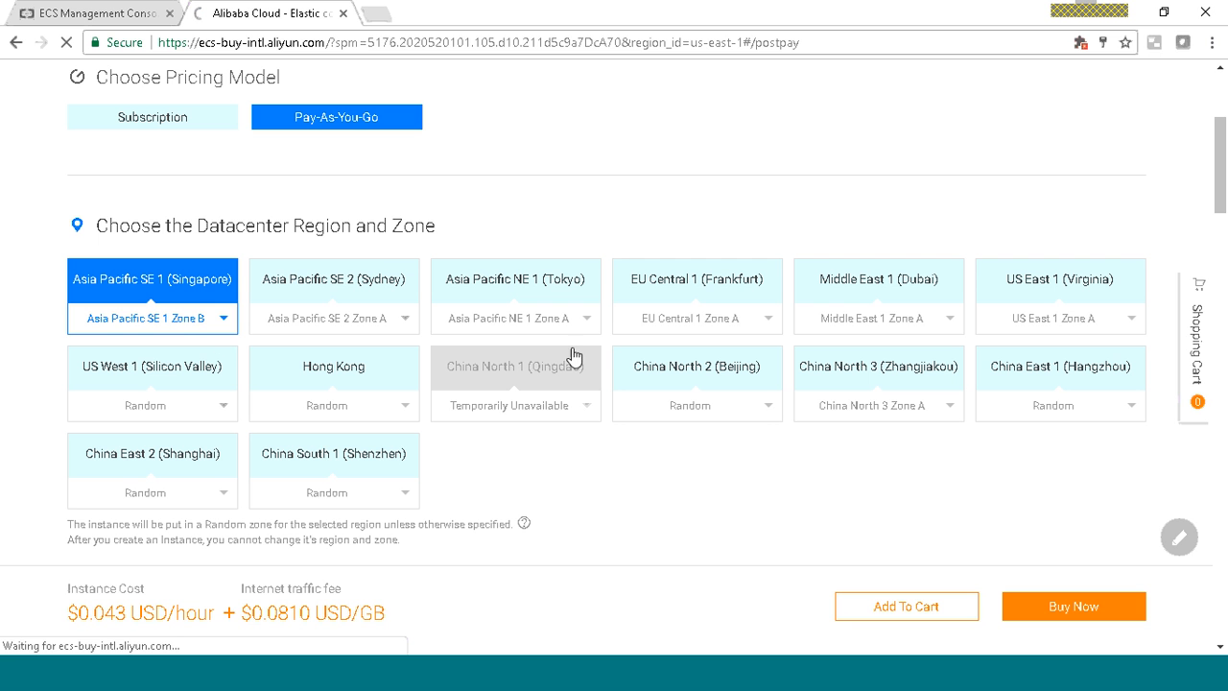
pyautogui.click(1063, 305)
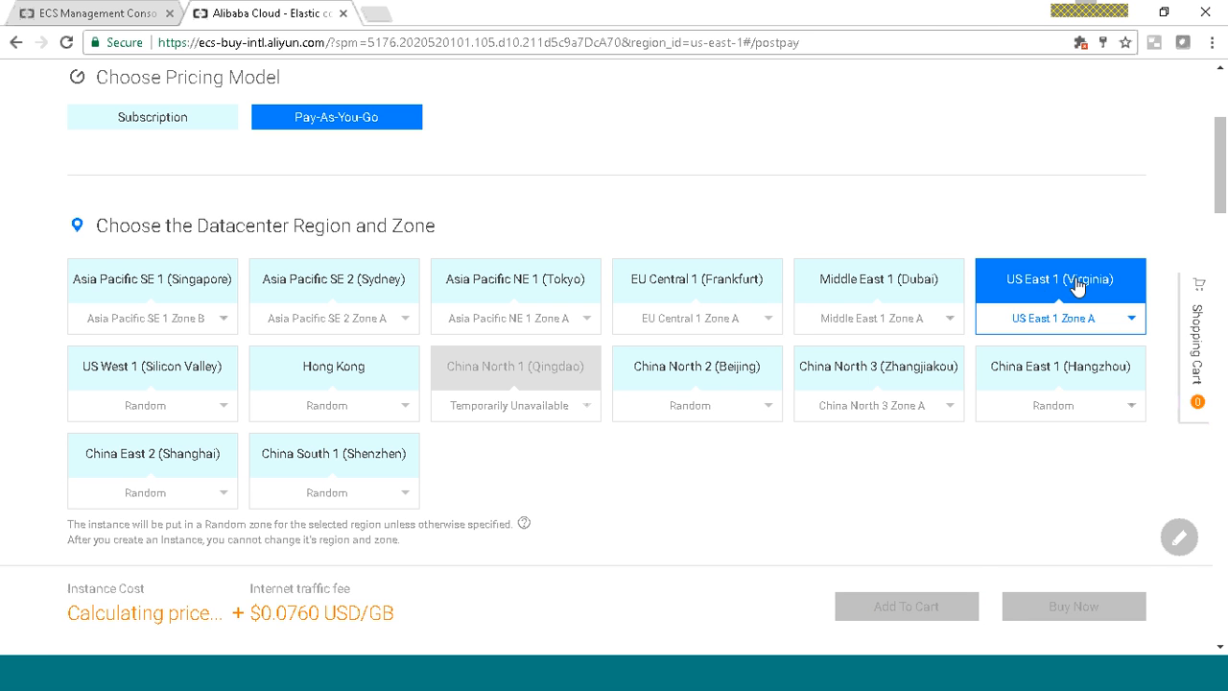
pyautogui.click(1124, 316)
pyautogui.hotkey('ctrl', 'w')
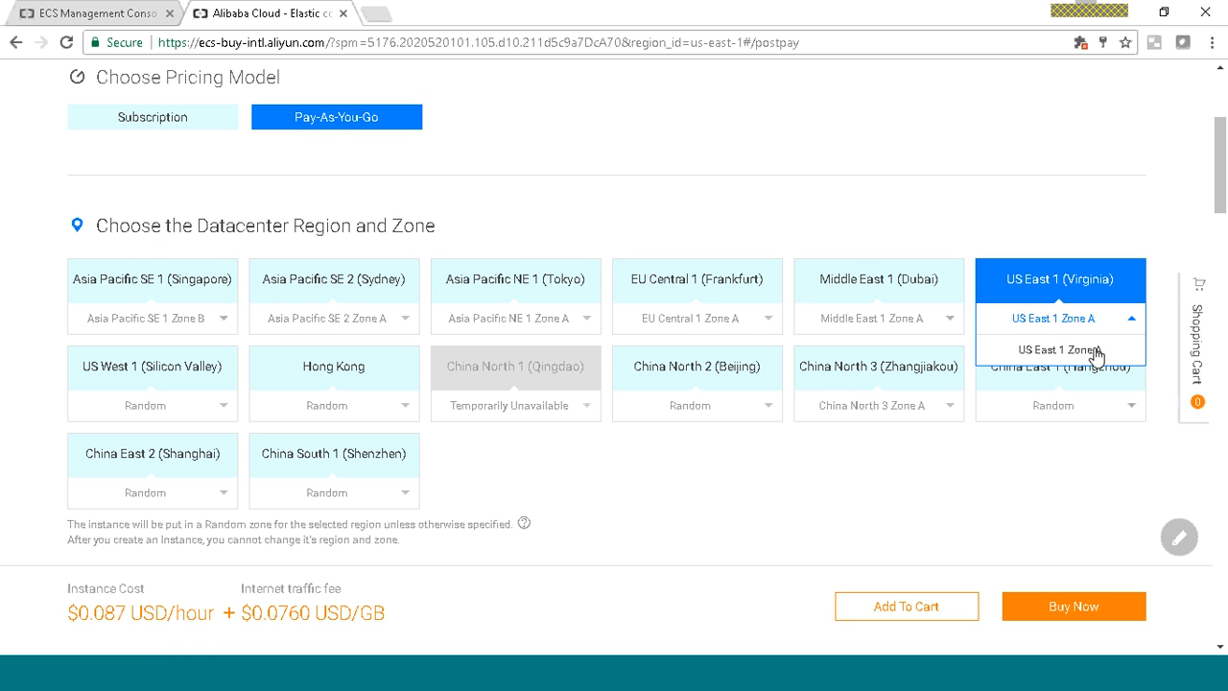
pyautogui.click(1030, 350)
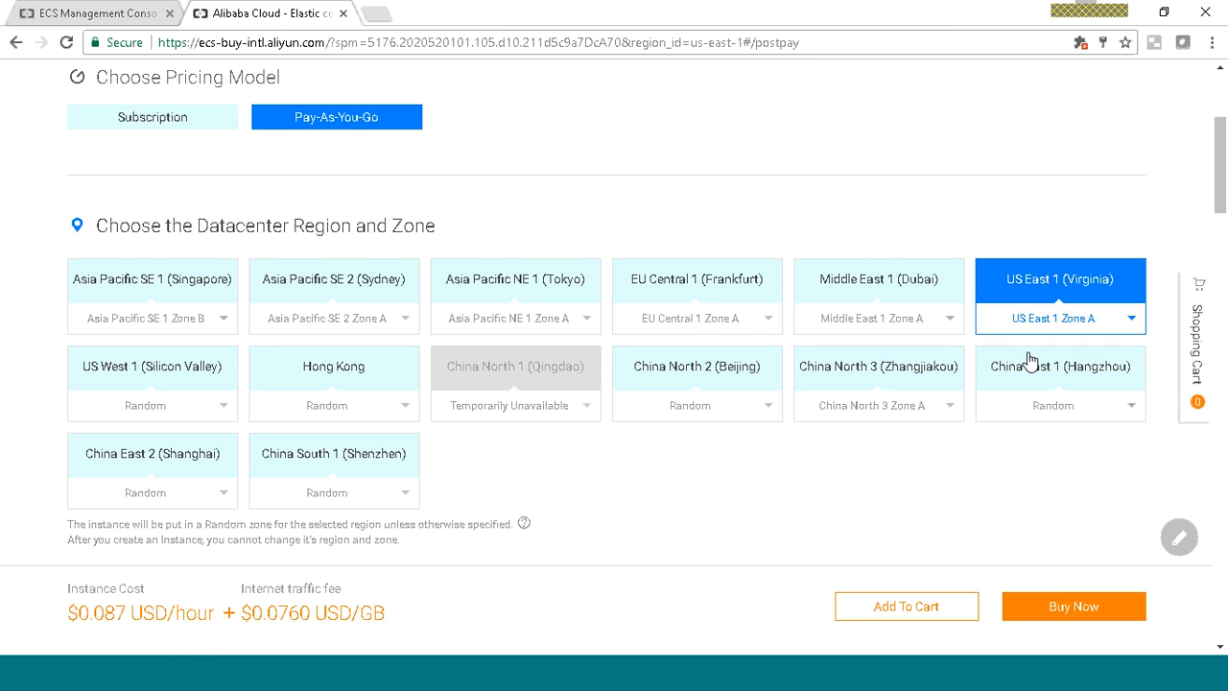
# Step: Check the zones offered for Asia Pacific SE 1 (Singapore) and return the region selection to US East 1 (Virginia)
pyautogui.click(219, 322)
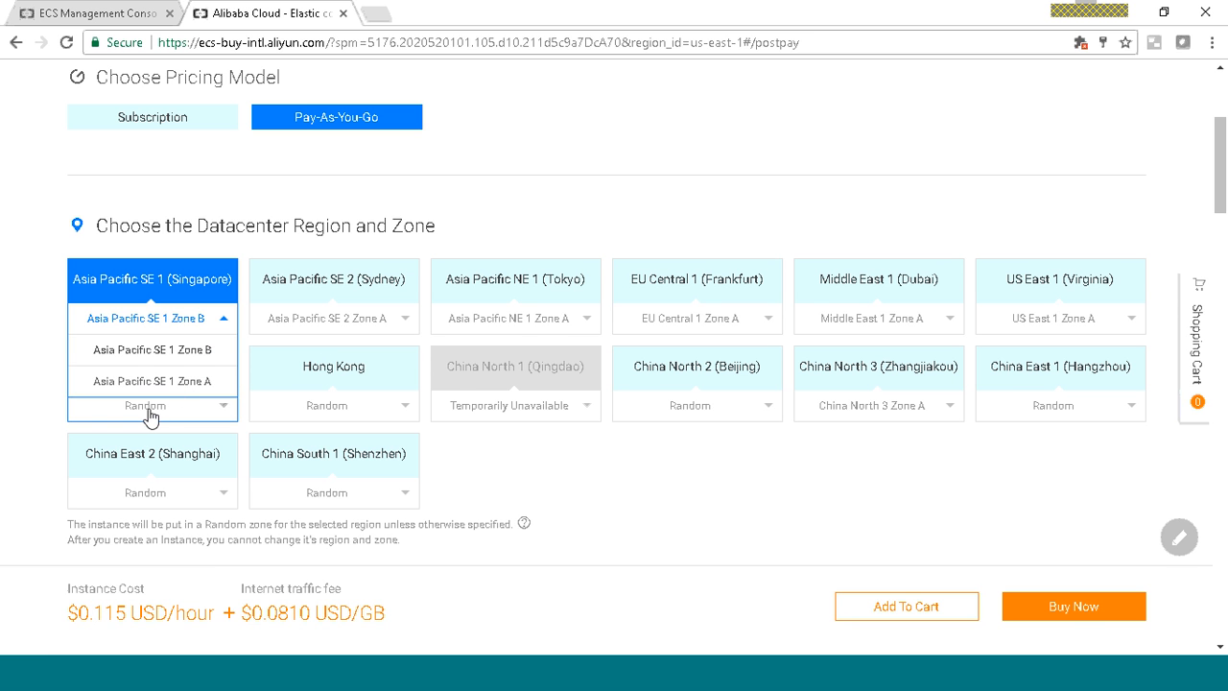
pyautogui.hotkey('ctrl', 'w')
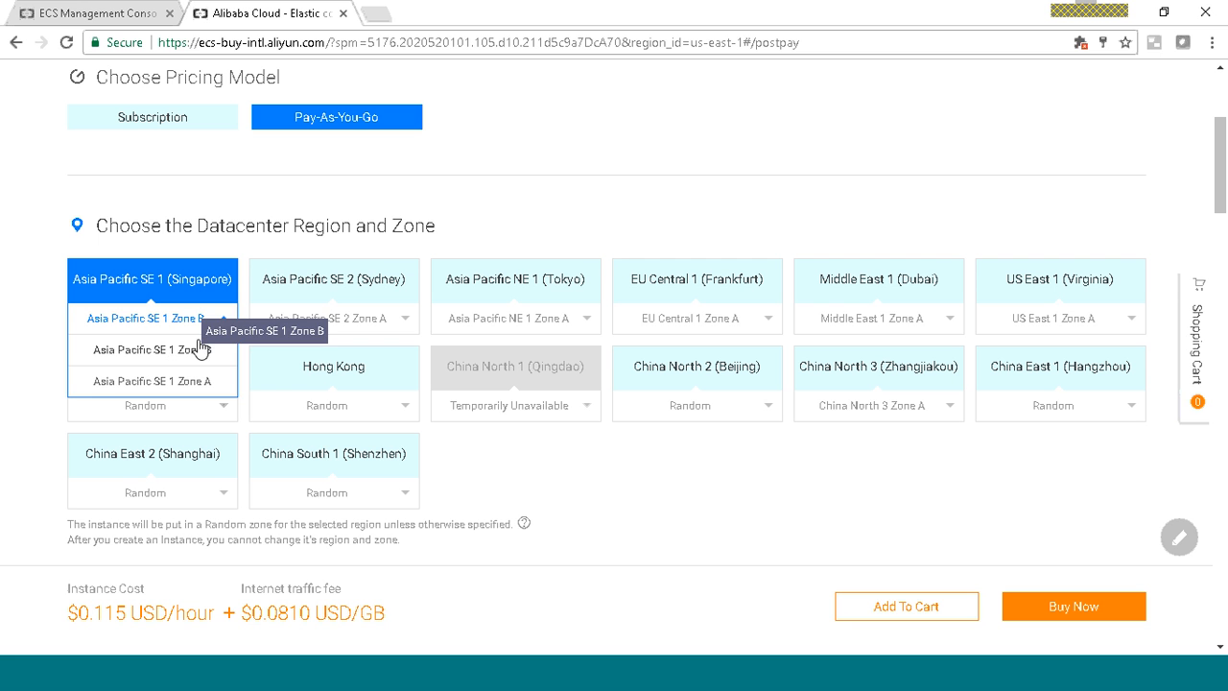
pyautogui.click(544, 195)
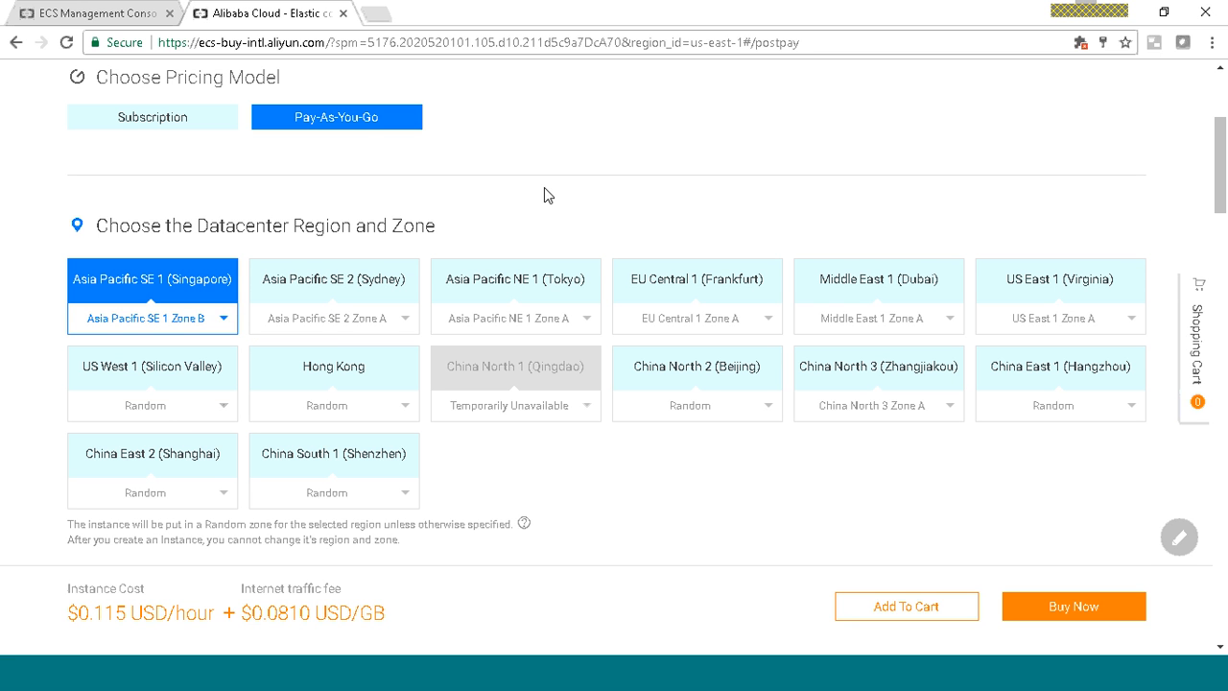
pyautogui.click(1088, 303)
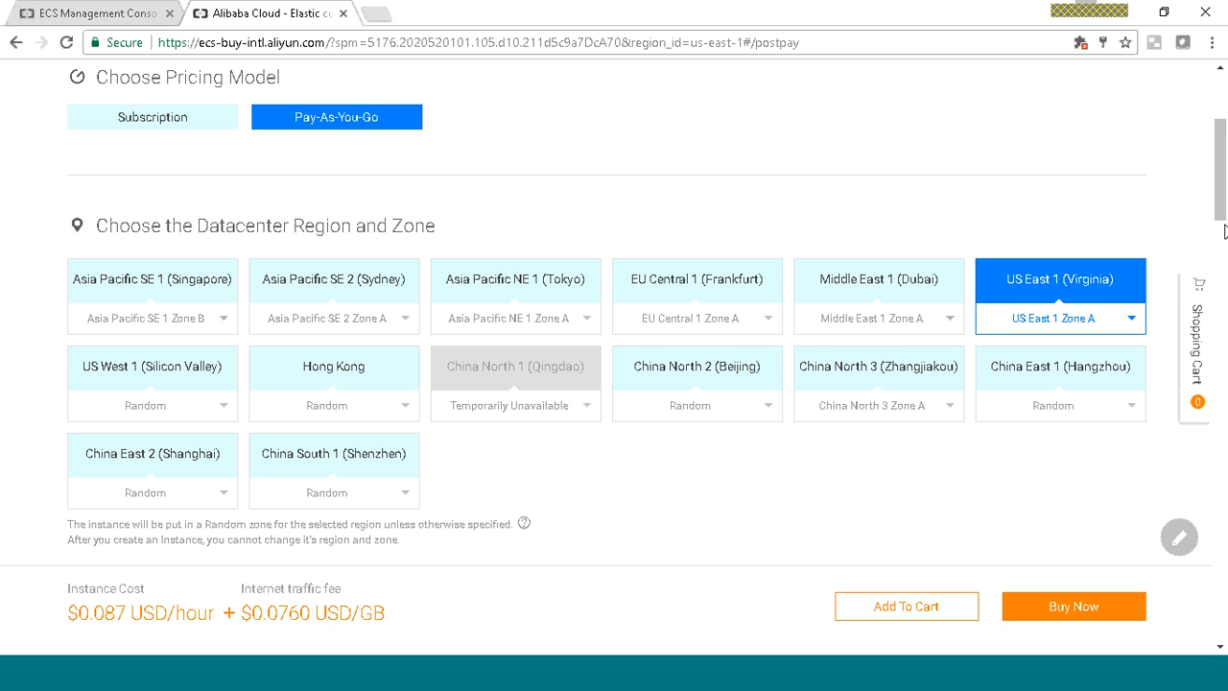
# Step: Switch the instance type to Generation III and review the descriptions of its instance families
pyautogui.moveTo(1223, 217); pyautogui.dragTo(1226, 283)
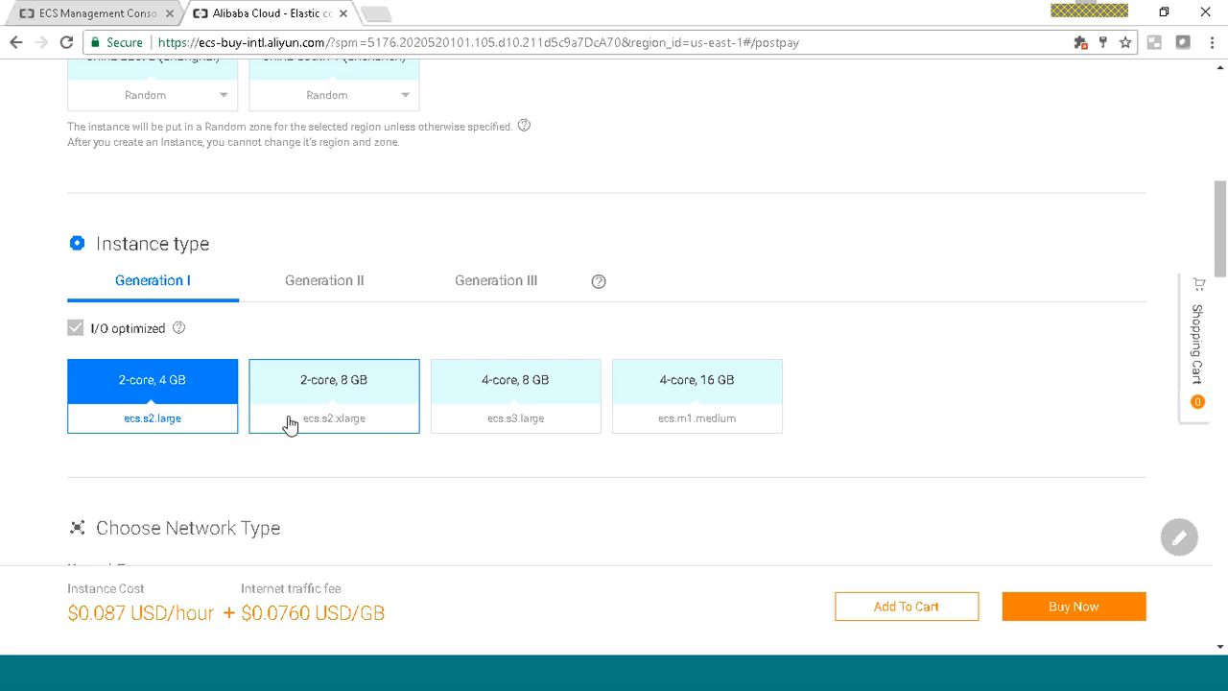
pyautogui.click(446, 288)
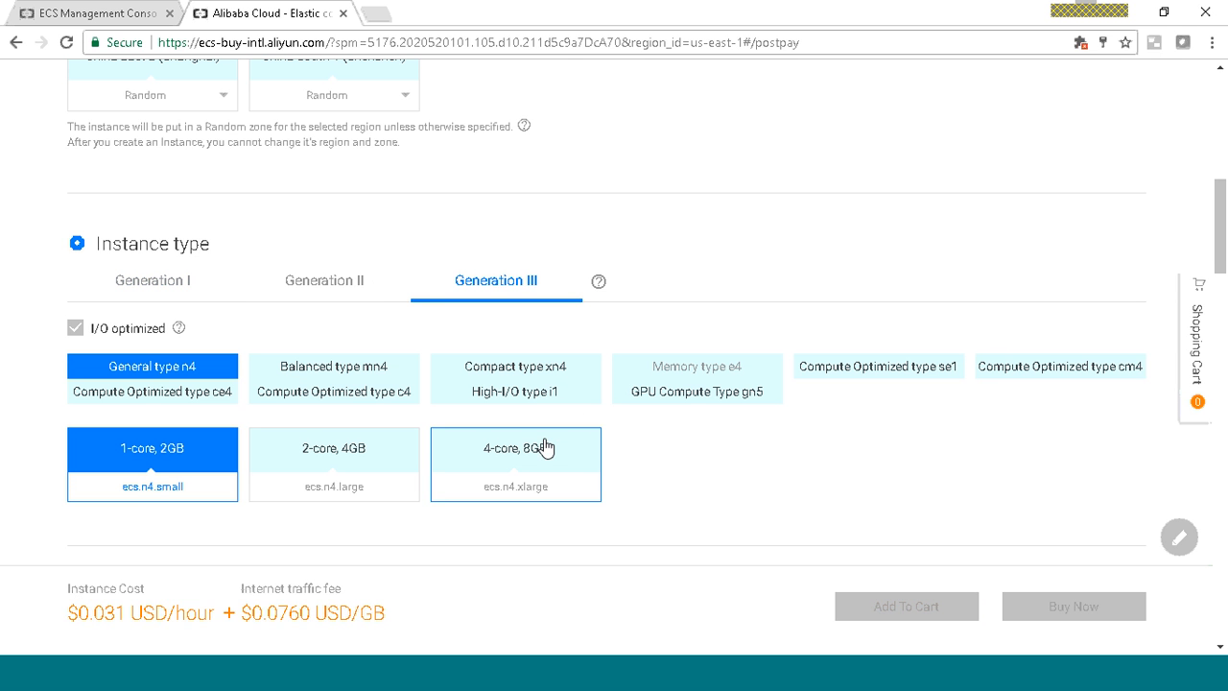
pyautogui.moveTo(146, 382)
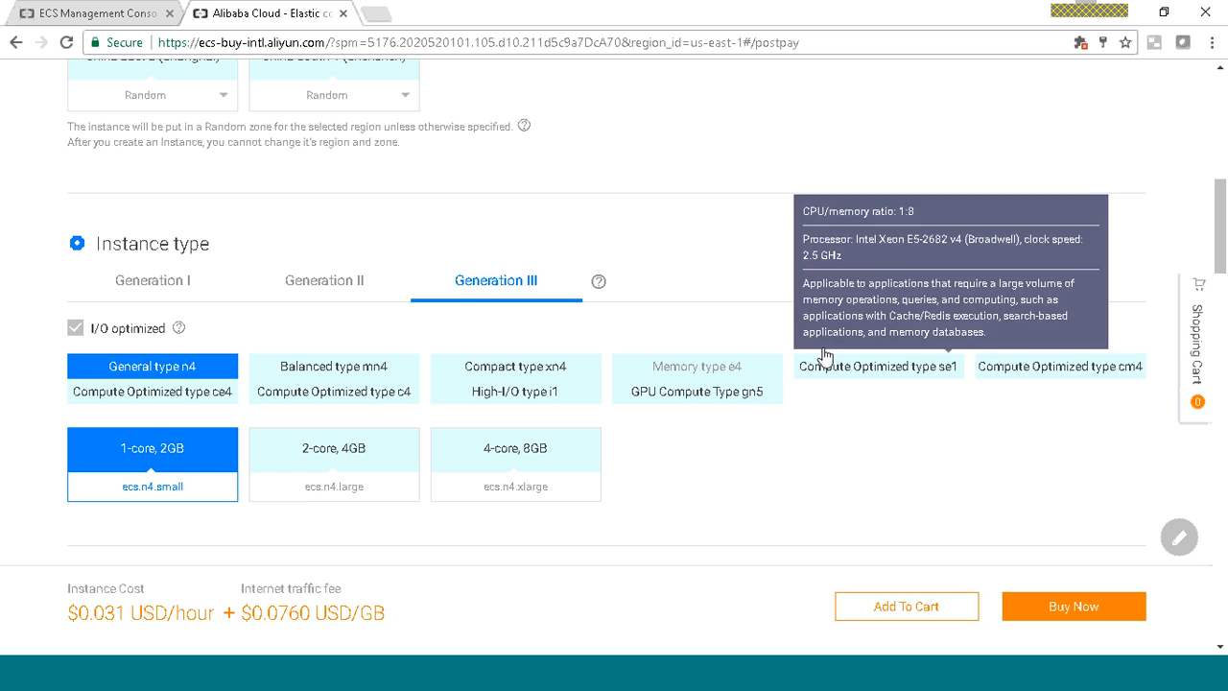
# Step: Check which VPC and VSwitch options are available for the instance's network type
pyautogui.moveTo(1221, 258); pyautogui.dragTo(1221, 325)
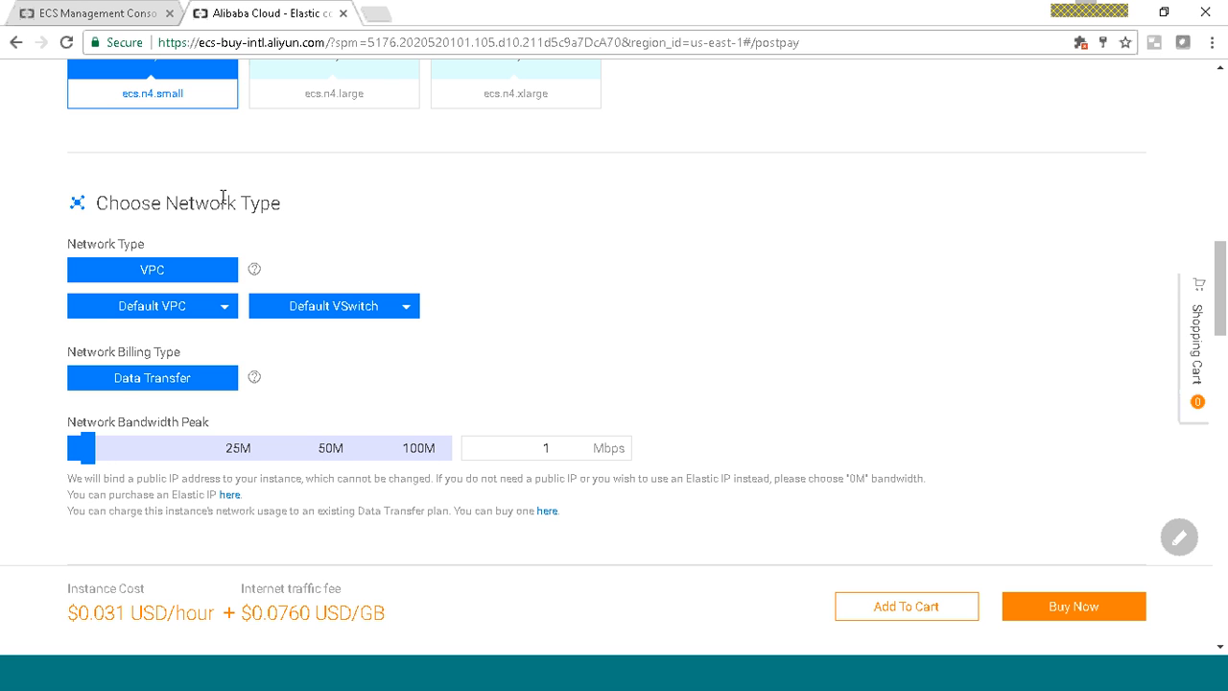
pyautogui.click(226, 312)
pyautogui.click(403, 315)
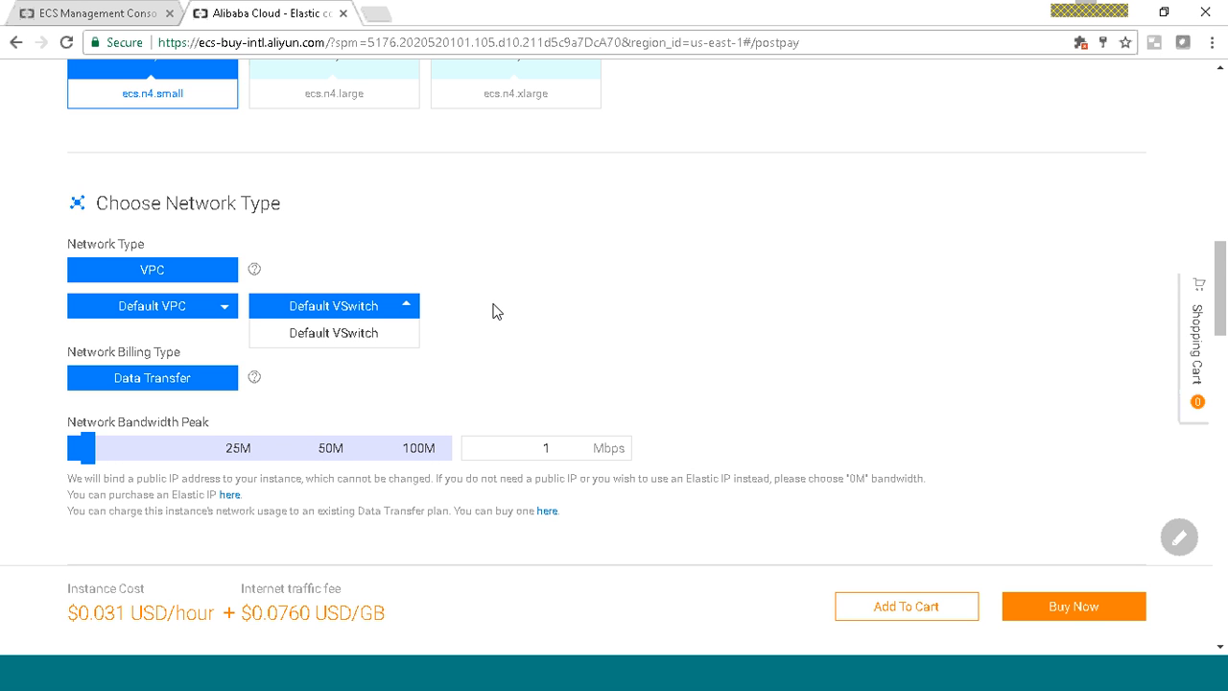
# Step: Try a network bandwidth peak of 0 Mbps, restore it to 1 Mbps, and read the notes on public IP binding
pyautogui.moveTo(1216, 283); pyautogui.dragTo(1217, 303)
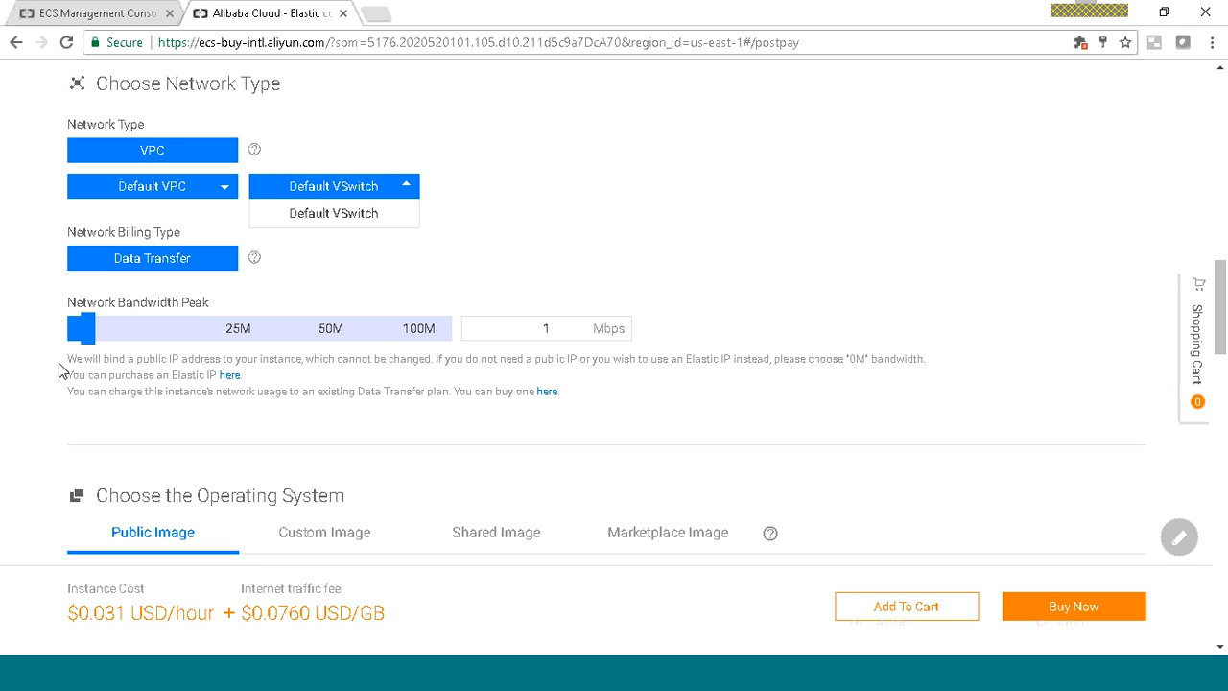
pyautogui.moveTo(67, 358); pyautogui.dragTo(194, 364)
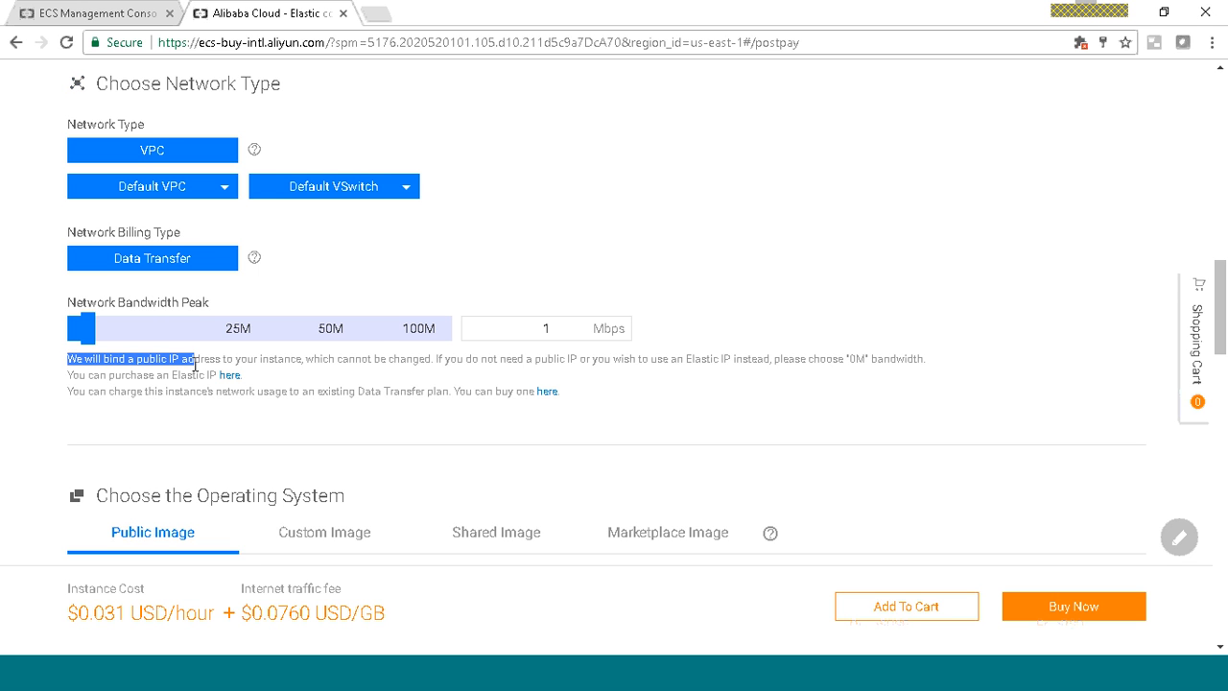
pyautogui.moveTo(91, 331); pyautogui.dragTo(50, 343)
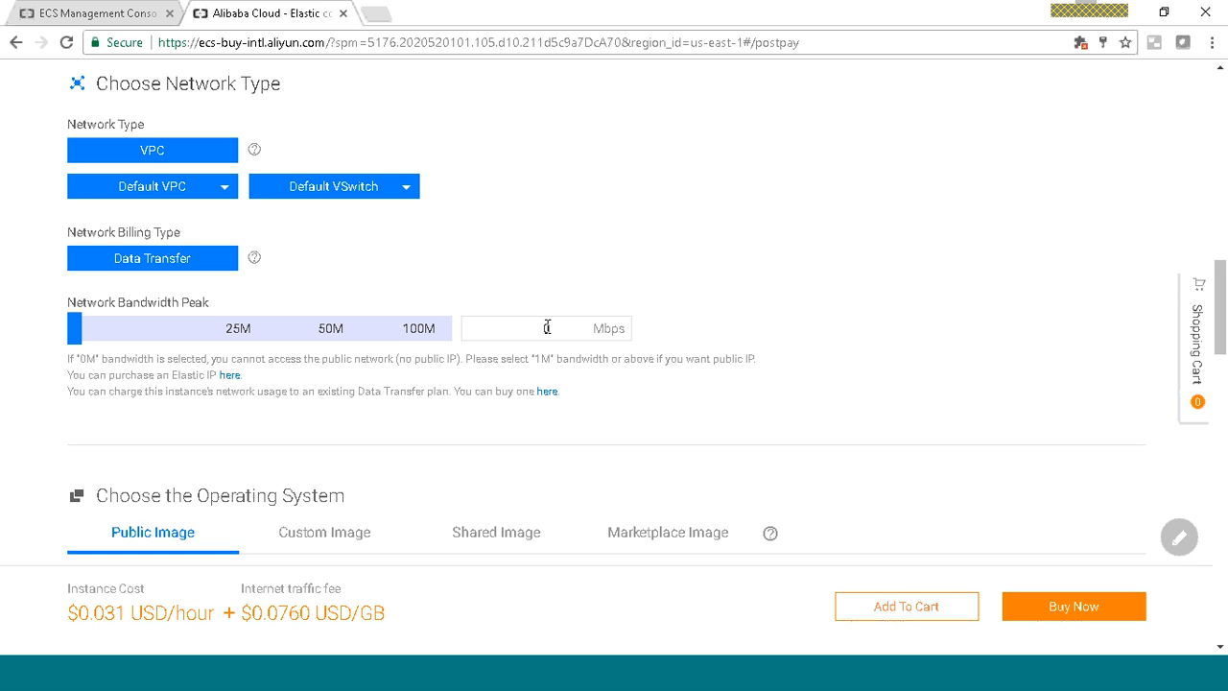
pyautogui.moveTo(71, 335); pyautogui.dragTo(78, 332)
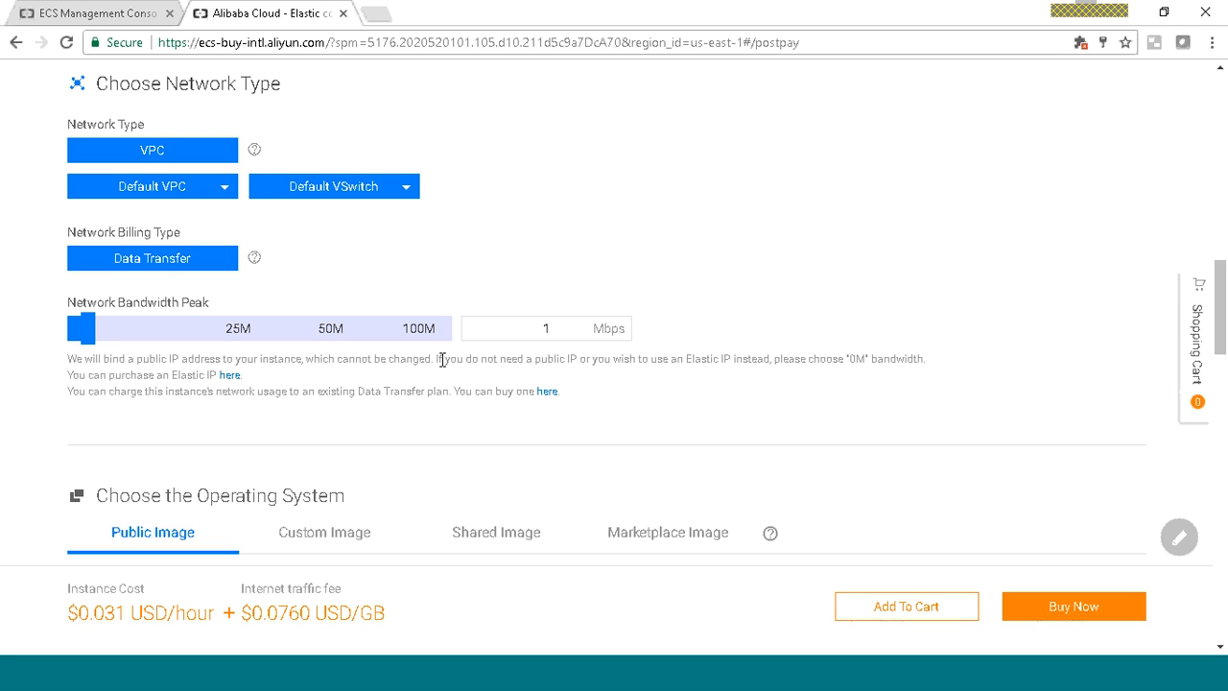
pyautogui.moveTo(436, 359); pyautogui.dragTo(690, 364)
pyautogui.moveTo(774, 357); pyautogui.dragTo(948, 369)
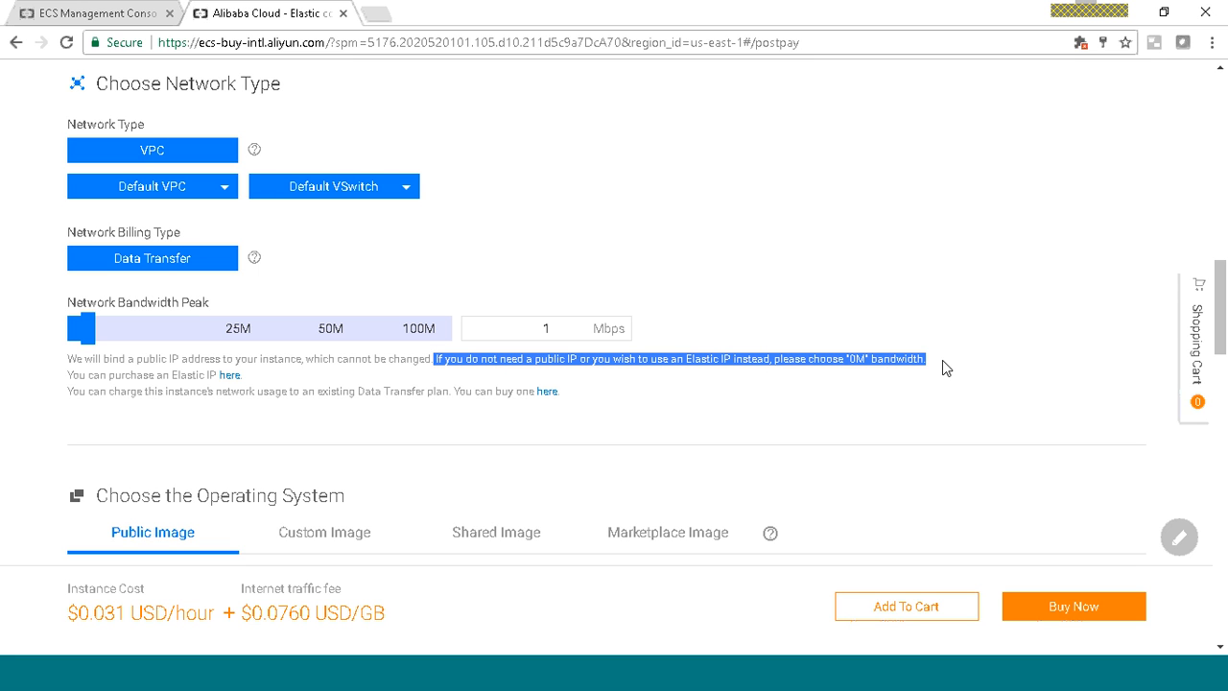
pyautogui.click(503, 390)
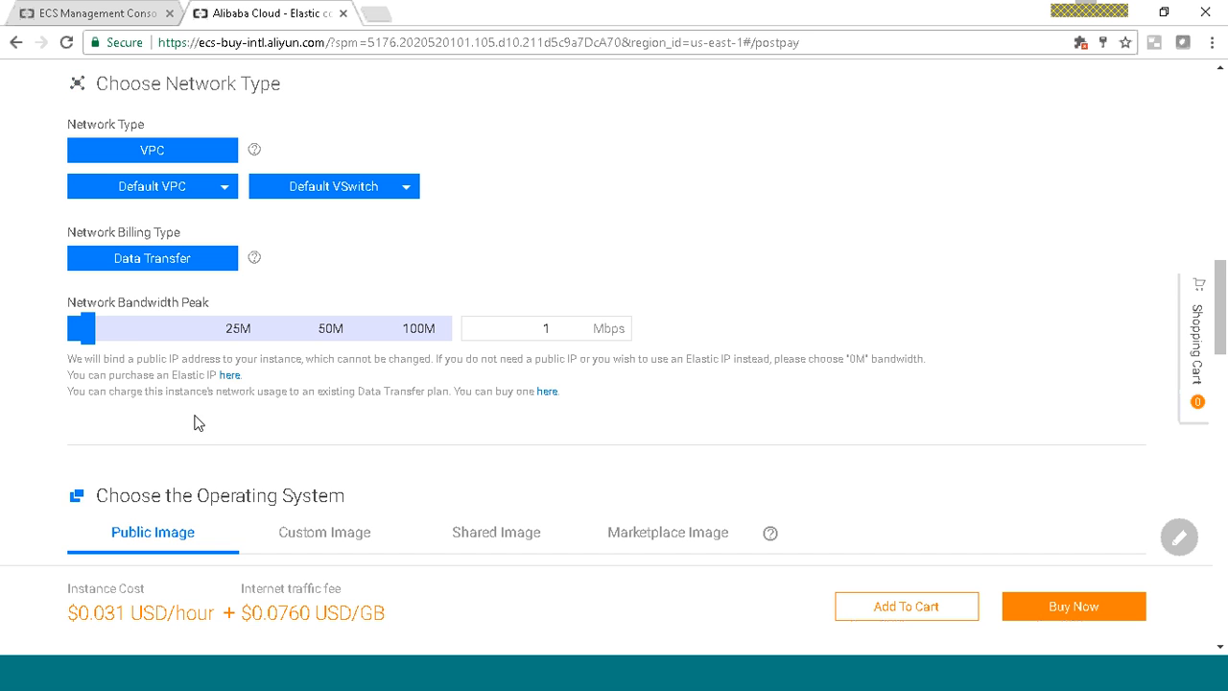
# Step: Review the custom, shared and marketplace images for the operating system and return to the public images
pyautogui.moveTo(1222, 317); pyautogui.dragTo(1222, 369)
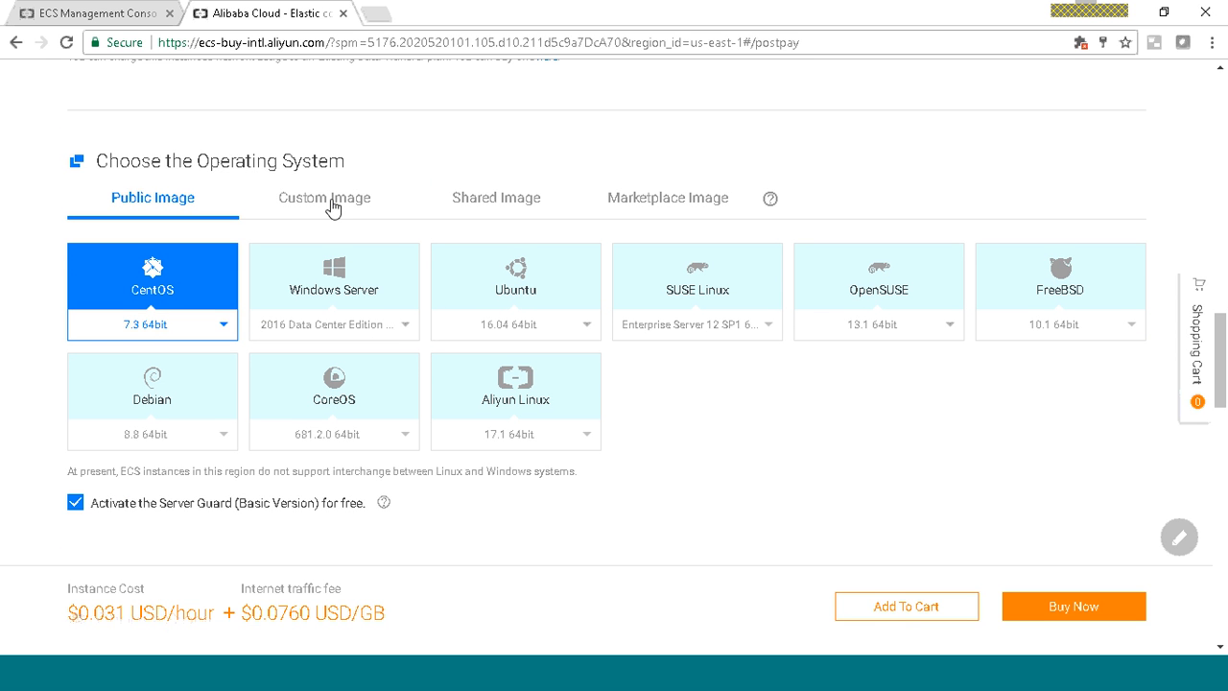
pyautogui.click(331, 208)
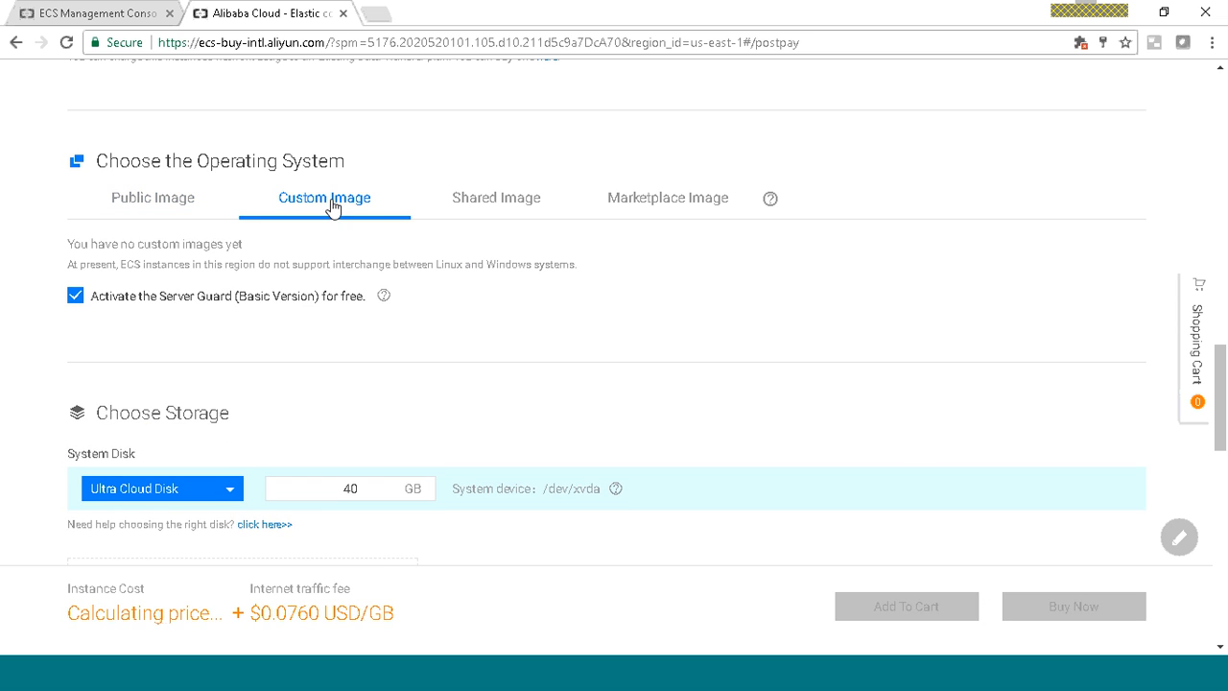
pyautogui.click(511, 203)
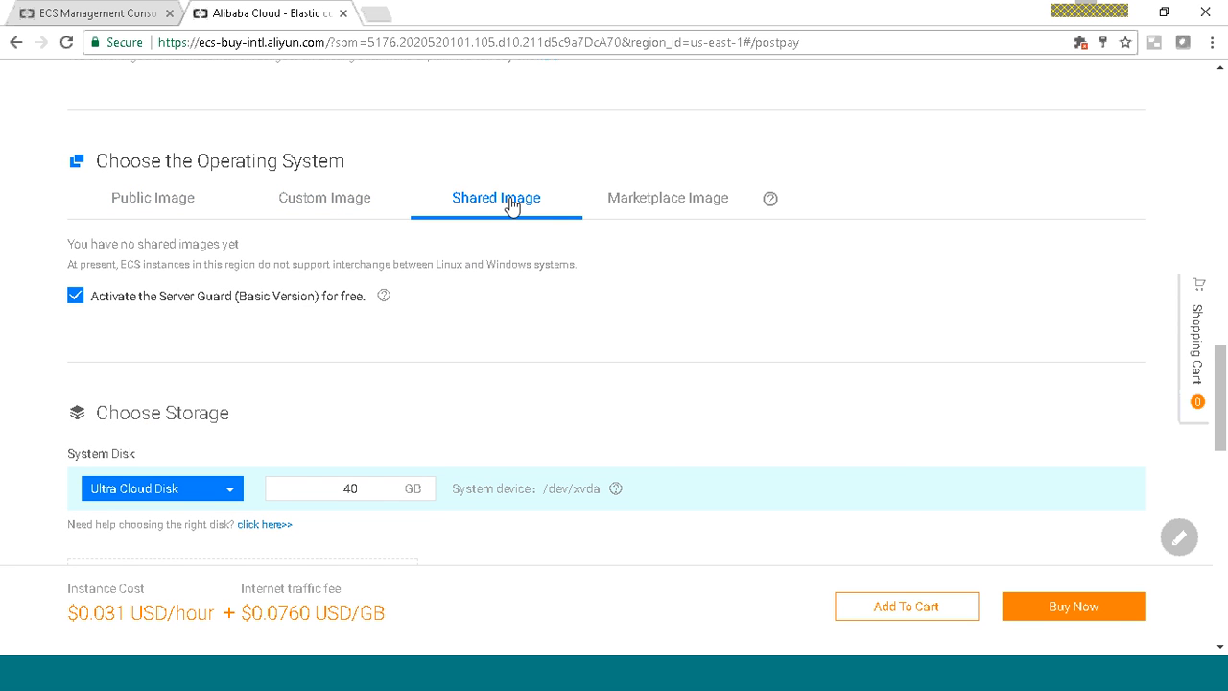
pyautogui.click(689, 199)
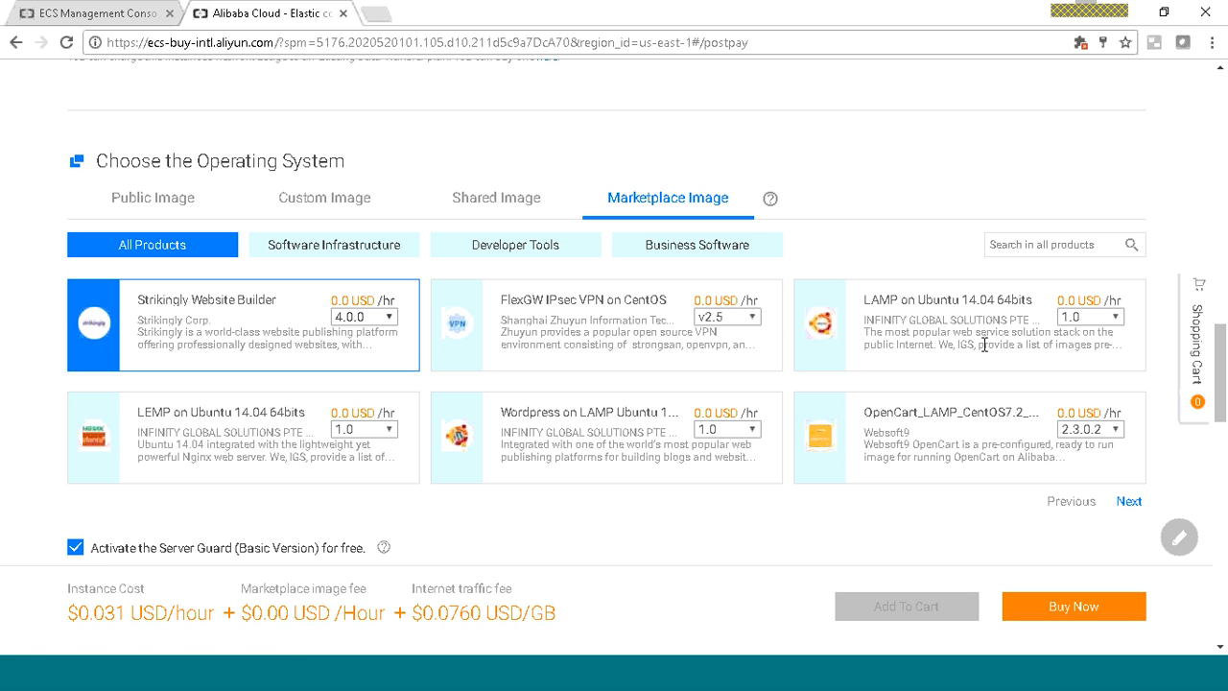
pyautogui.click(134, 203)
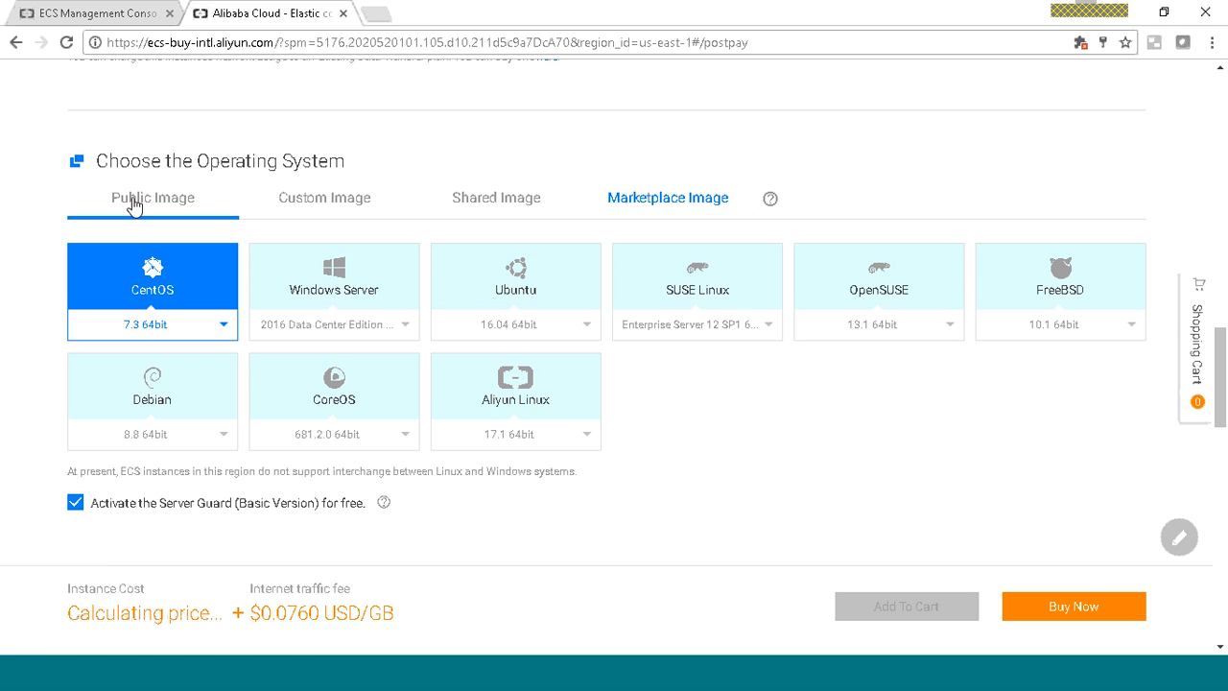
# Step: Choose the public image Windows Server 2008 R2 Enterprise Edition 64bit English Edition as the operating system
pyautogui.click(405, 326)
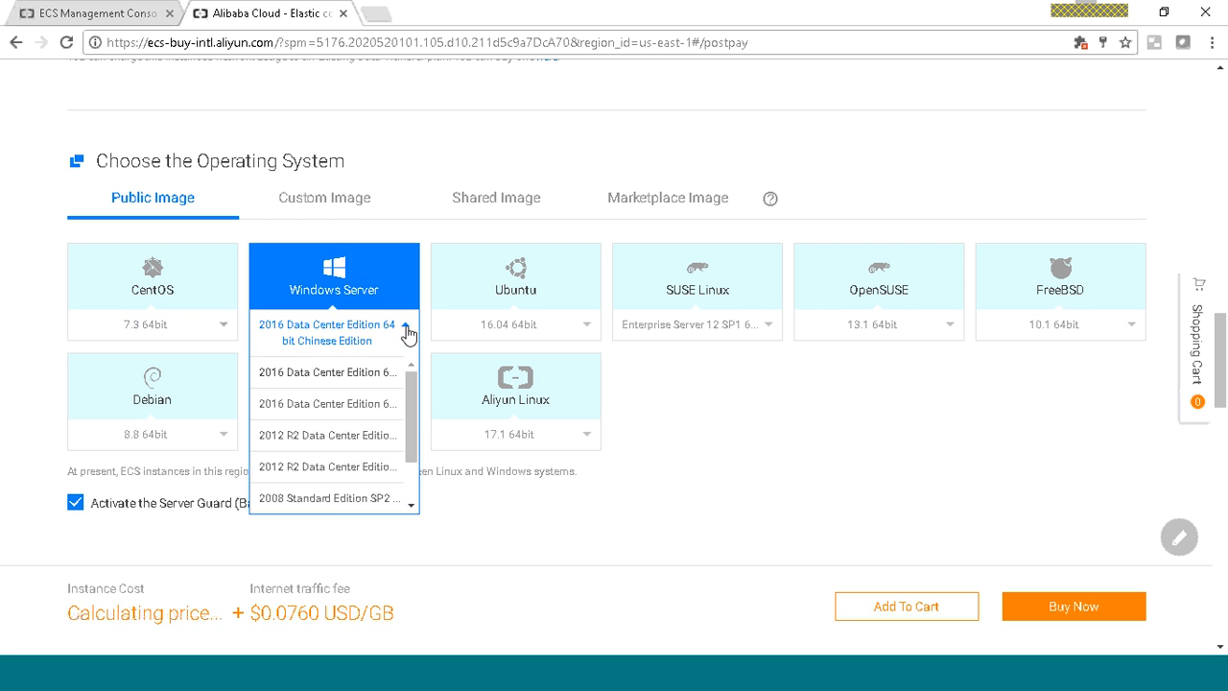
pyautogui.scroll(-1, 411, 480)
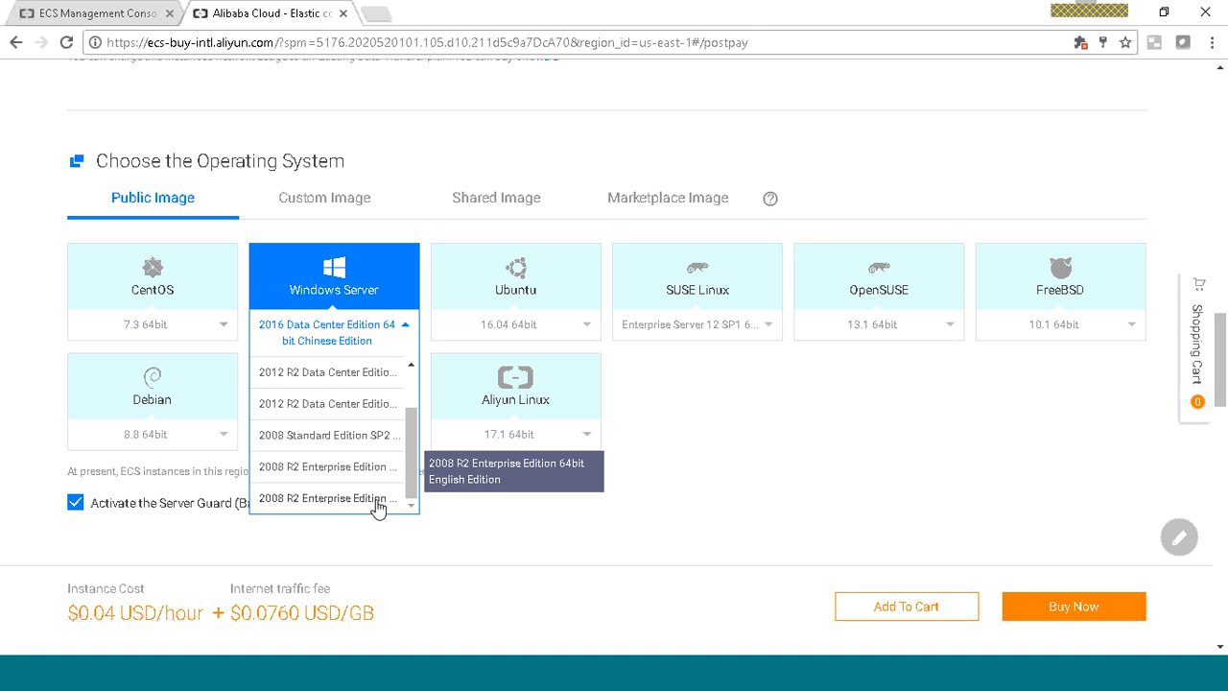
pyautogui.click(378, 499)
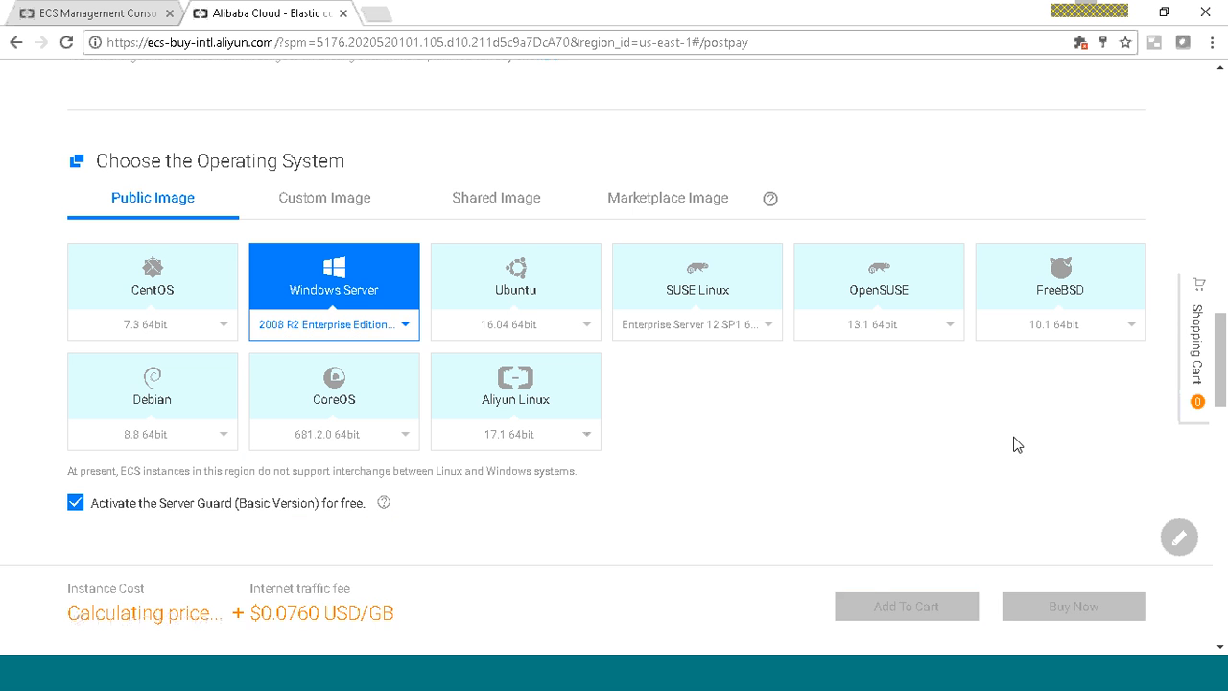
# Step: Check which cloud disk types are available for the system disk, keeping Ultra Cloud Disk
pyautogui.moveTo(1222, 343); pyautogui.dragTo(1222, 401)
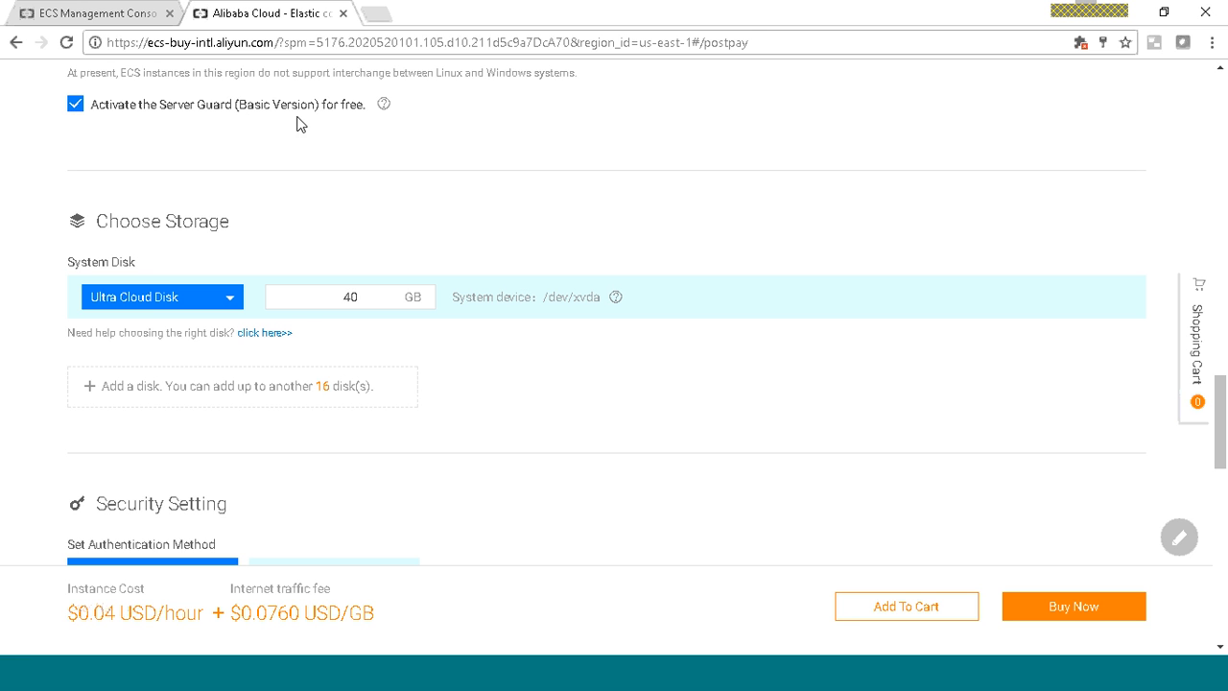
pyautogui.click(230, 300)
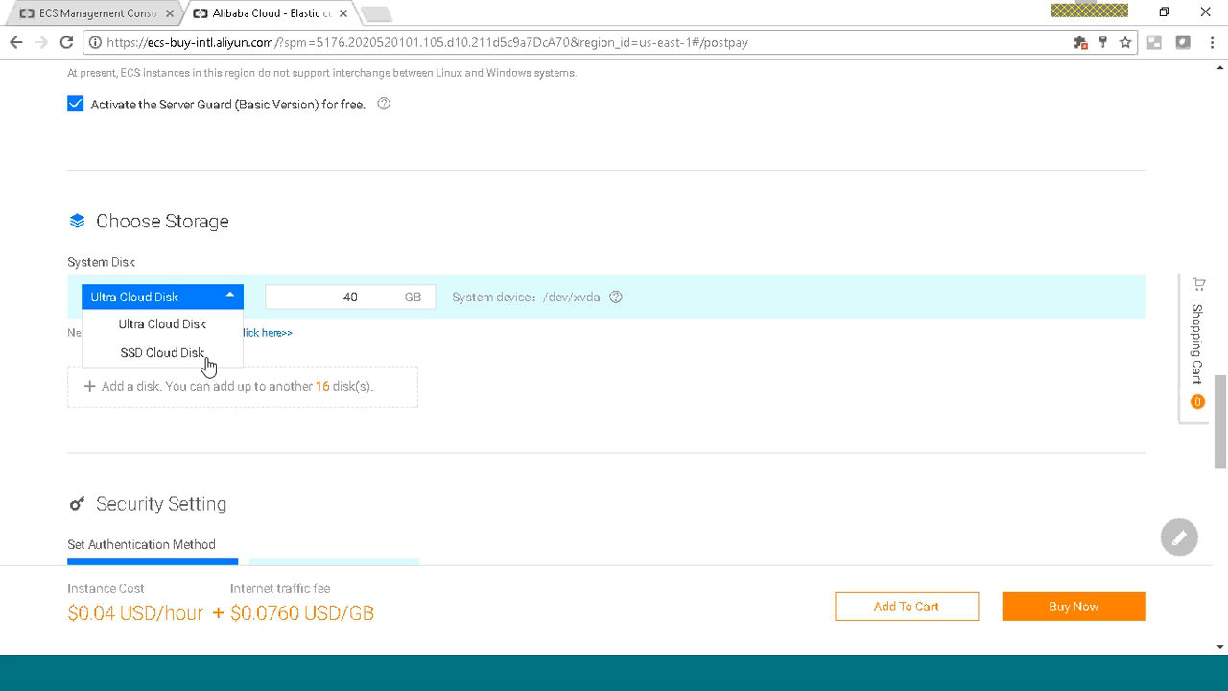
pyautogui.click(287, 349)
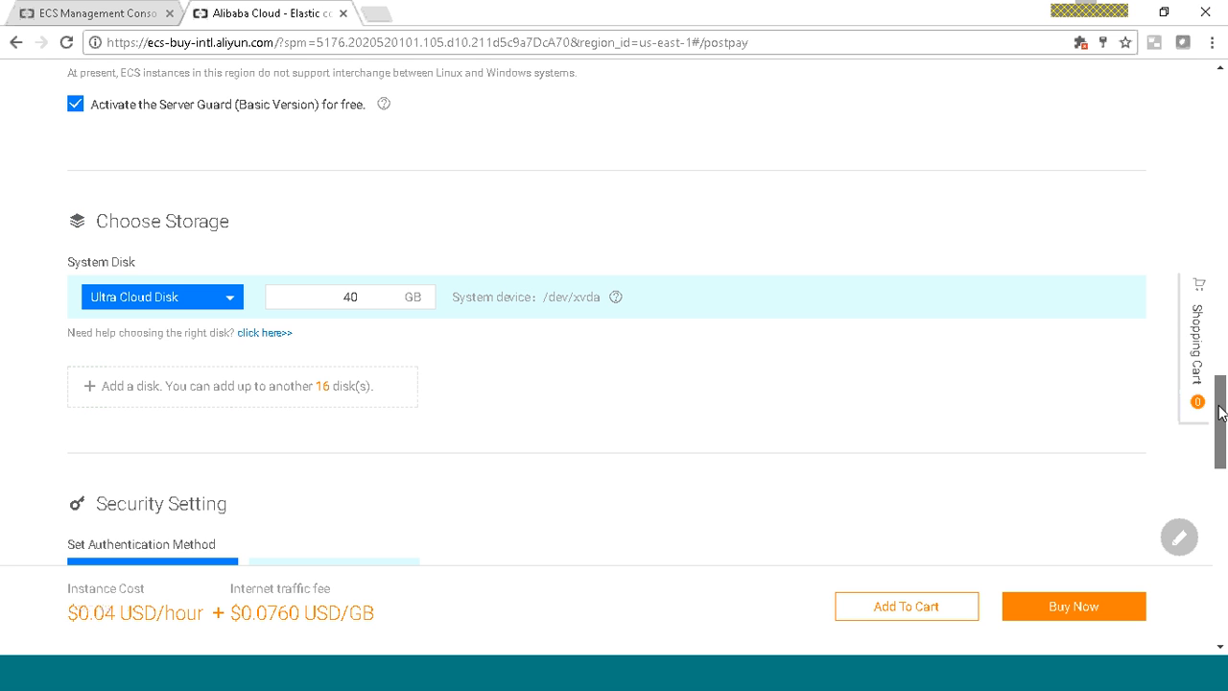
# Step: Try to set the administrator password by entering it in both the password and confirmation fields
pyautogui.moveTo(1222, 417); pyautogui.dragTo(1221, 469)
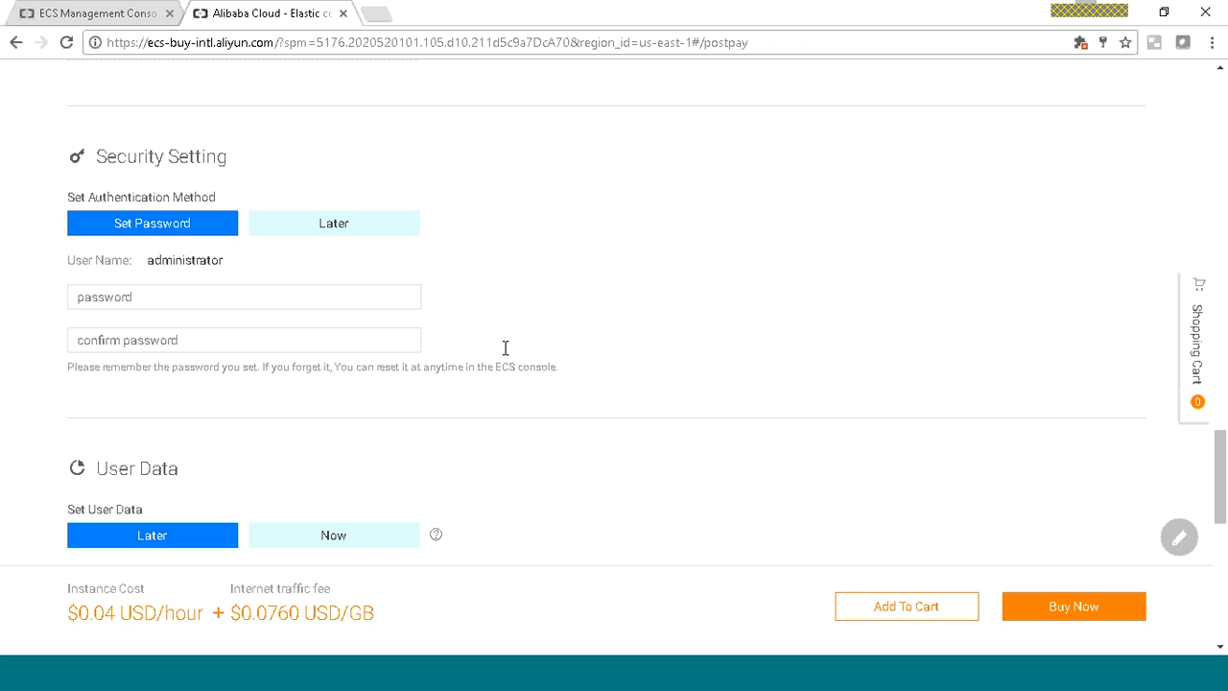
pyautogui.click(145, 291)
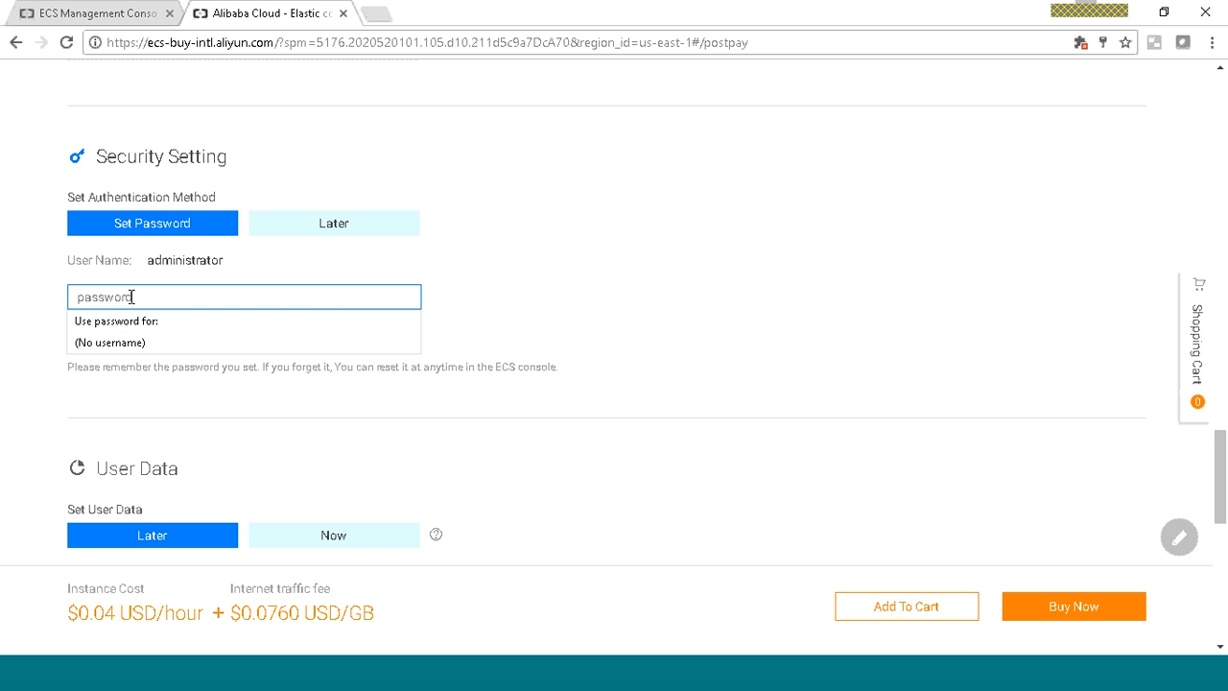
pyautogui.write('****')
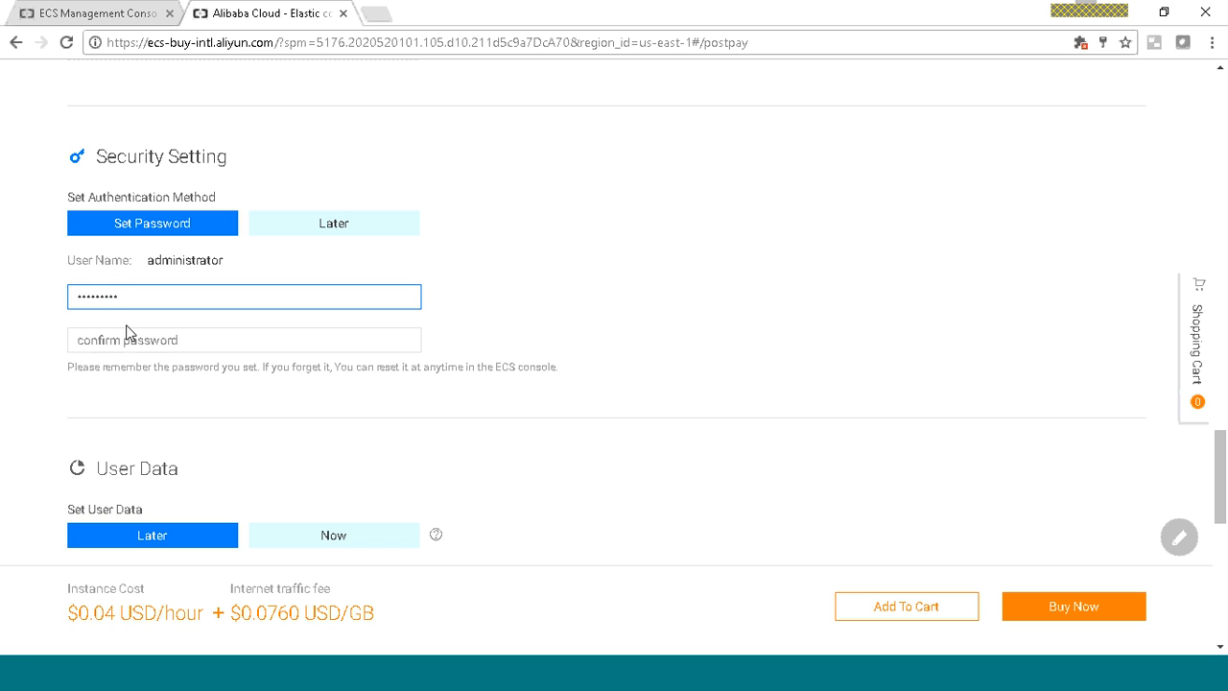
pyautogui.click(125, 336)
pyautogui.write('****')
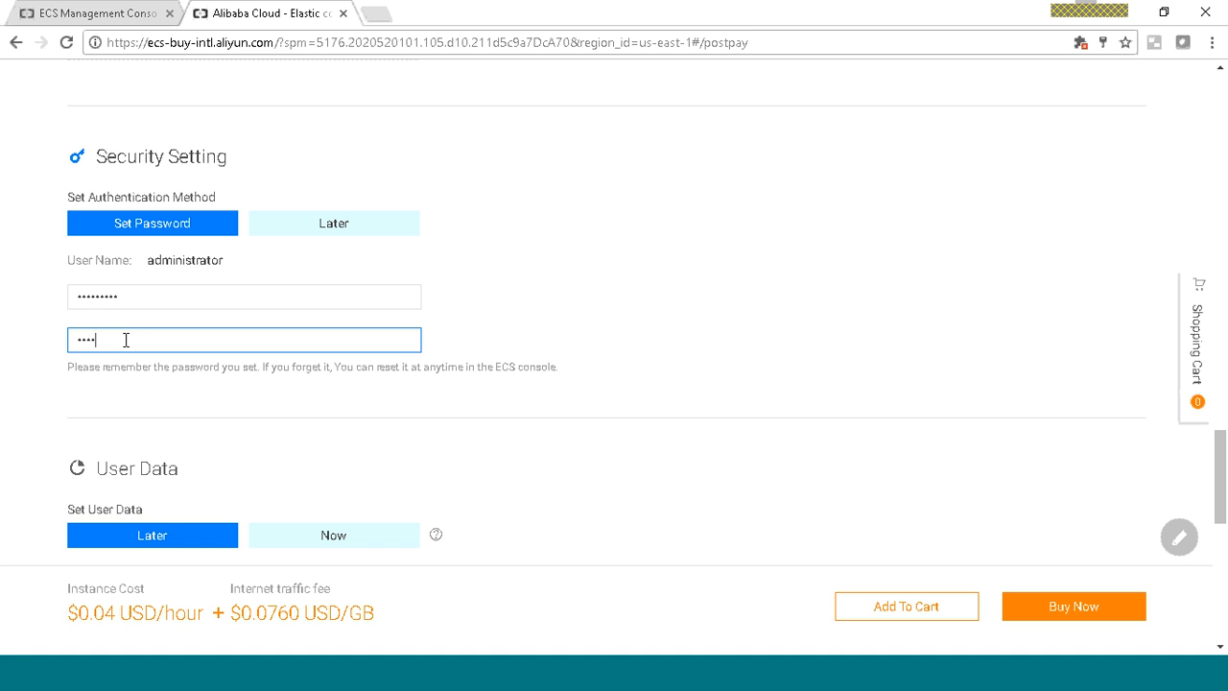
pyautogui.write('*')
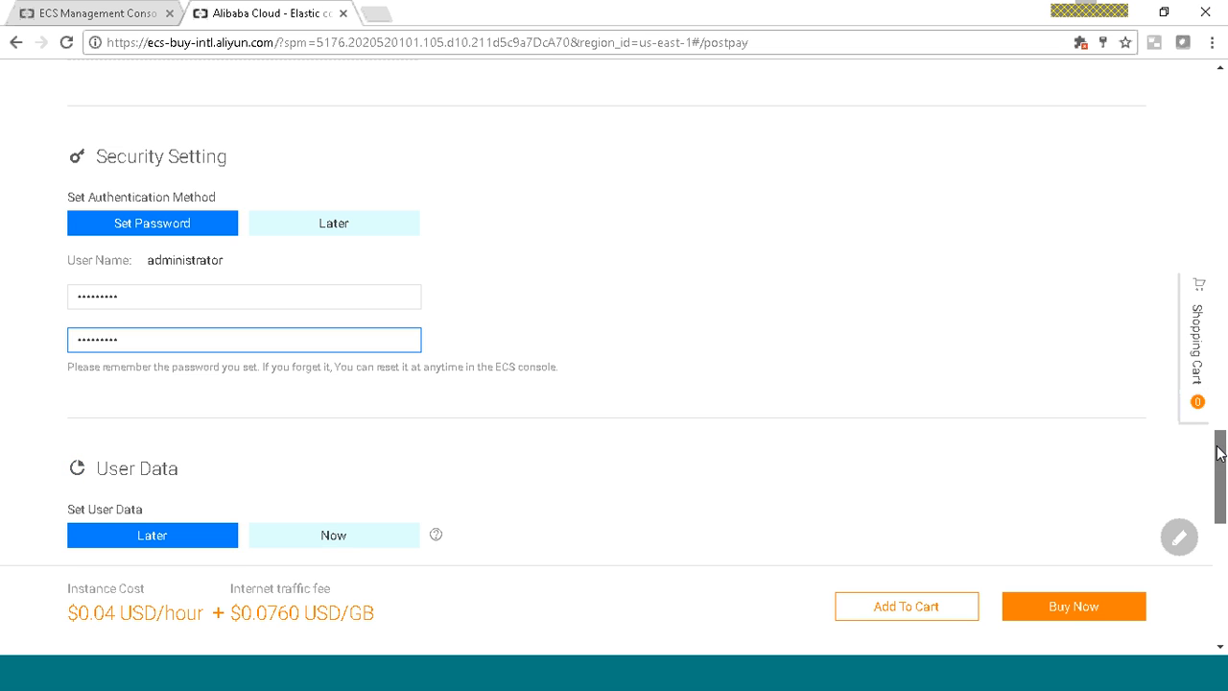
pyautogui.moveTo(1221, 456); pyautogui.dragTo(1221, 485)
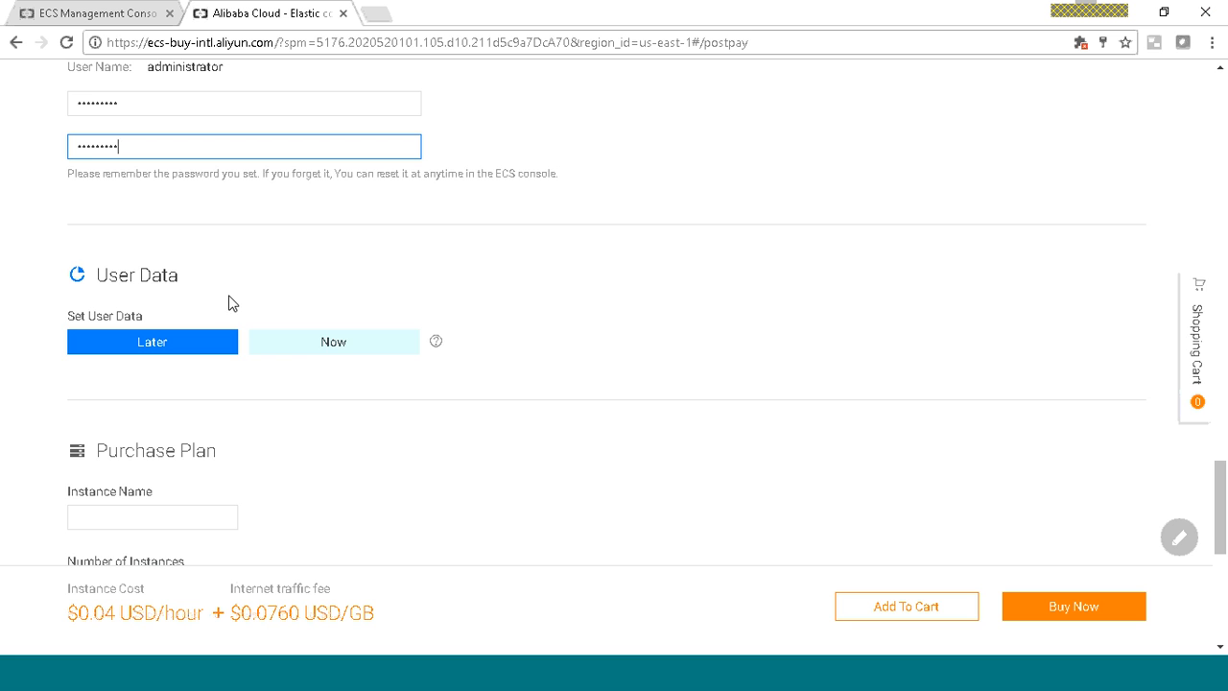
pyautogui.click(317, 347)
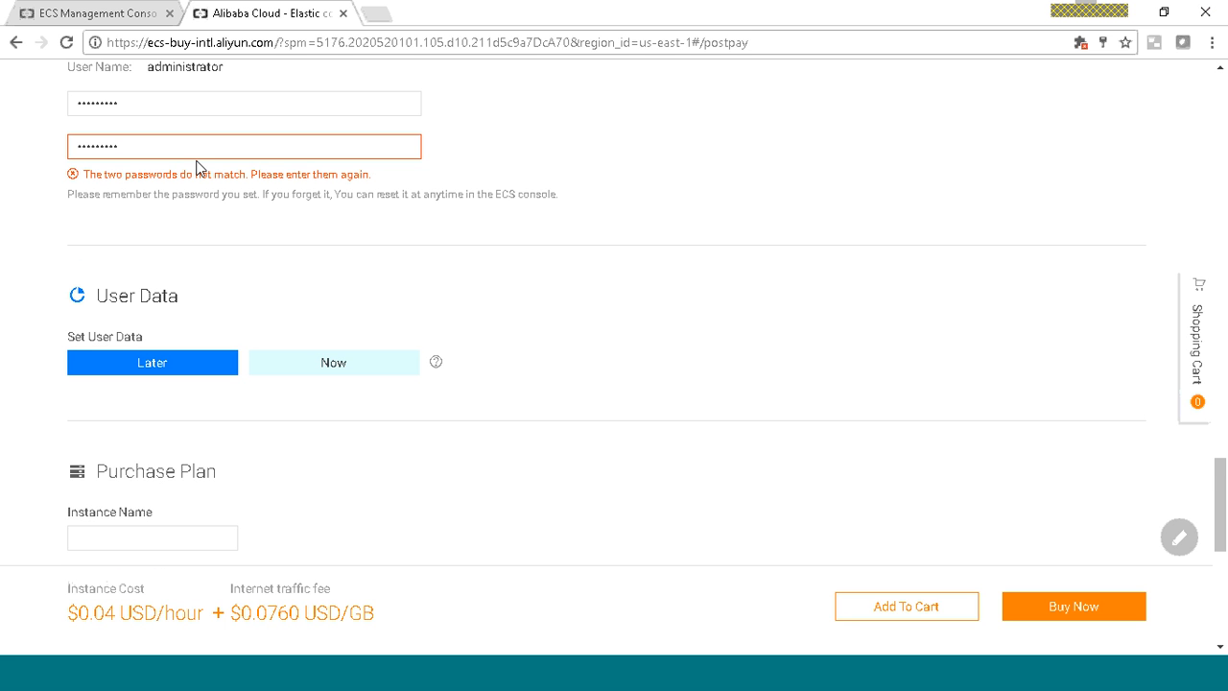
# Step: Replace both the administrator password and its confirmation with a matching password
pyautogui.moveTo(129, 104); pyautogui.dragTo(2, 93)
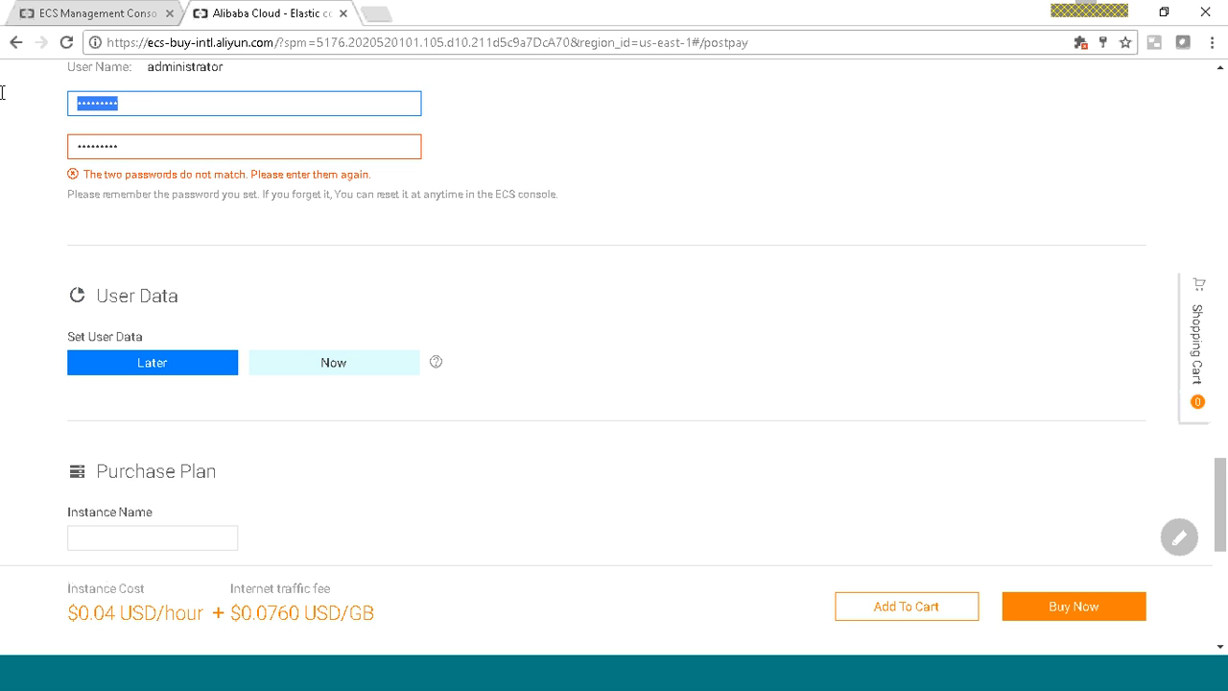
pyautogui.write('•')
pyautogui.moveTo(144, 142); pyautogui.dragTo(2, 129)
pyautogui.write('•')
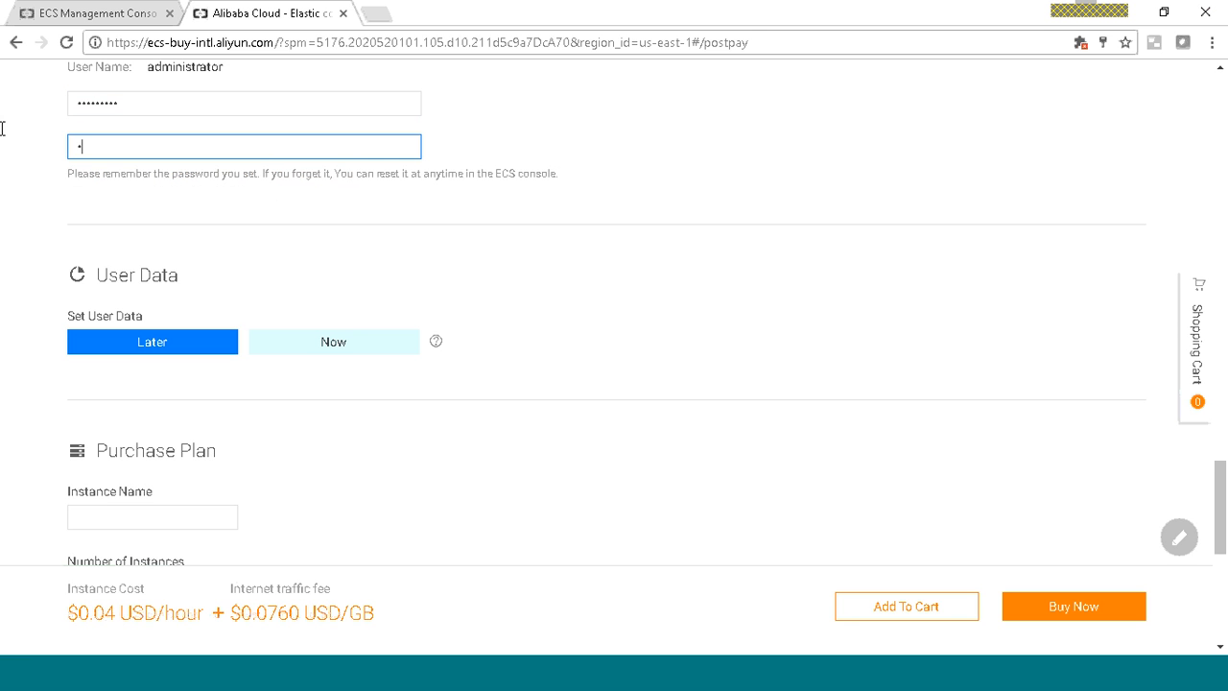
pyautogui.write('••••••••')
# Step: Try the Now option for setting user data and return it to Later without entering a script
pyautogui.click(276, 351)
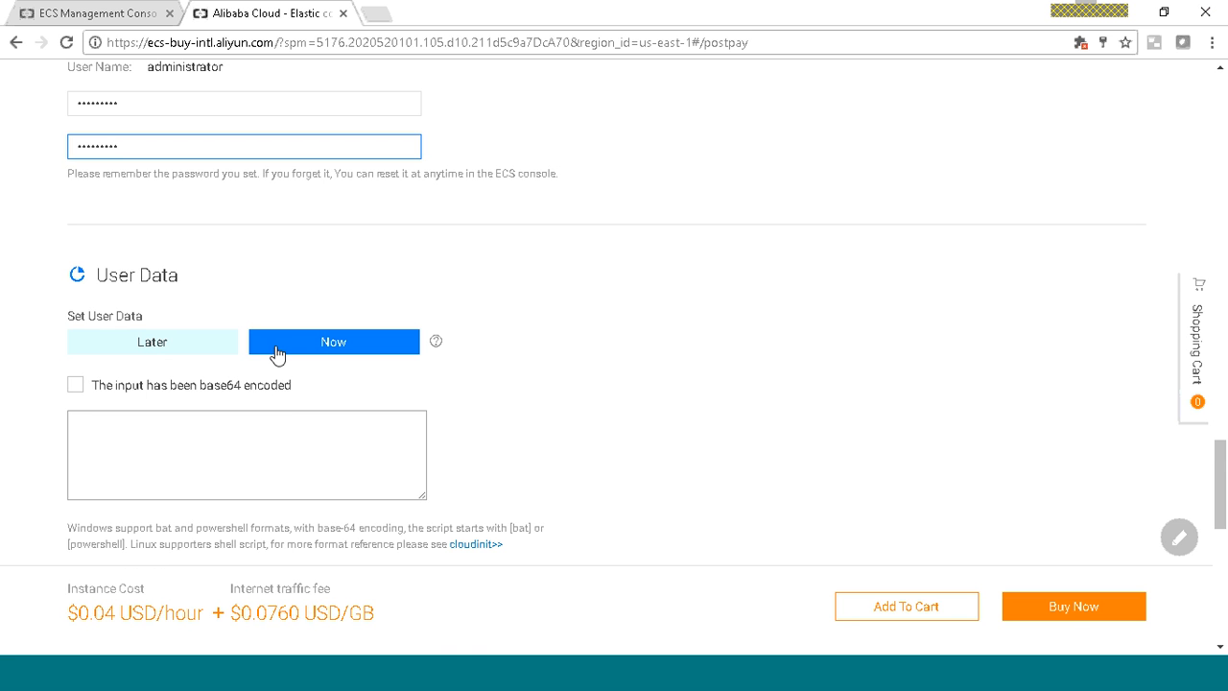
pyautogui.click(206, 437)
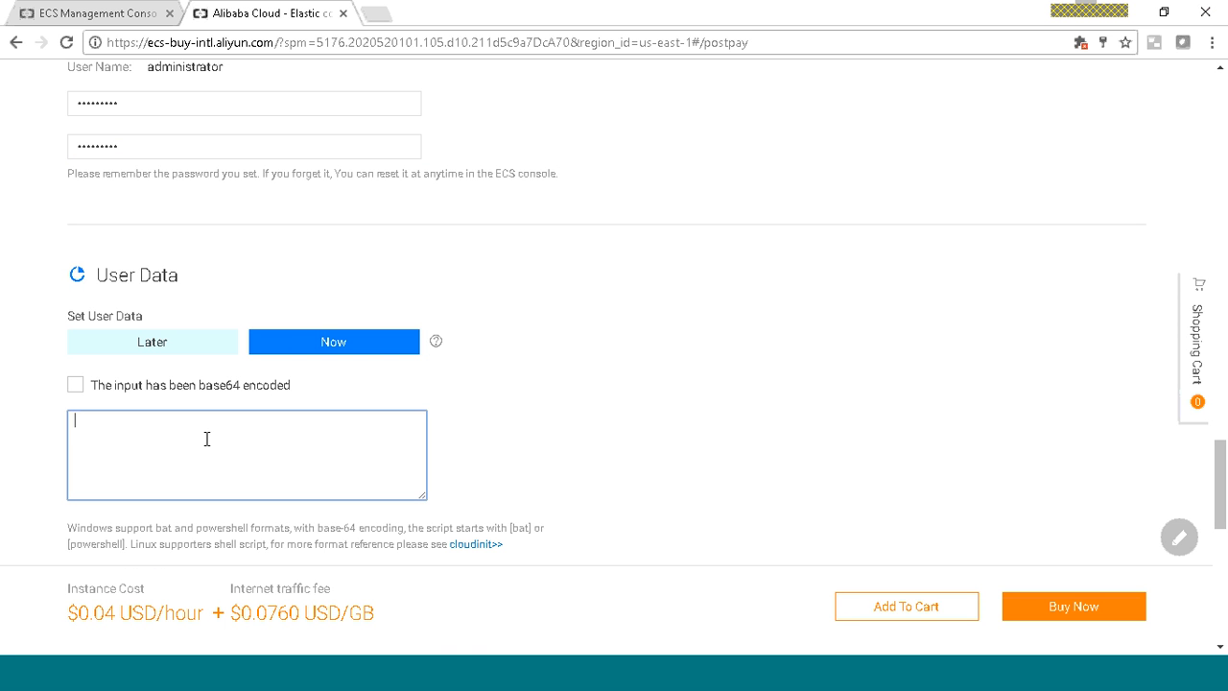
pyautogui.click(153, 351)
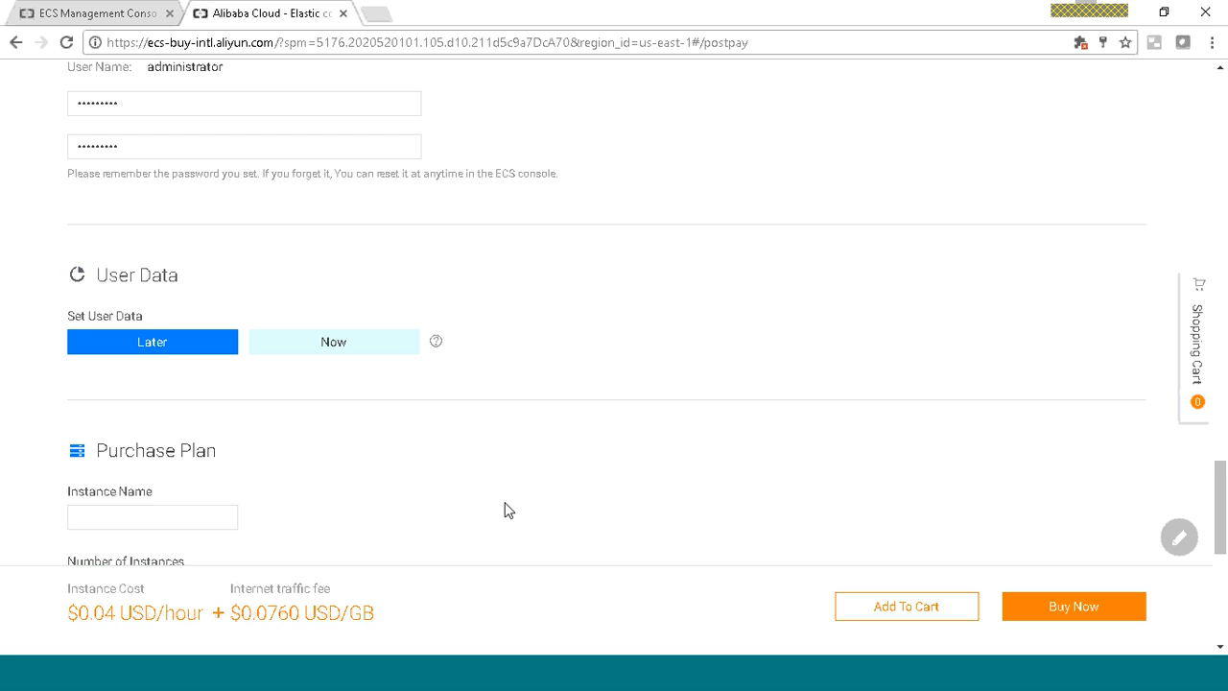
# Step: Name the instance Cloudninjaas-Server in the purchase plan
pyautogui.scroll(-2, 515, 281)
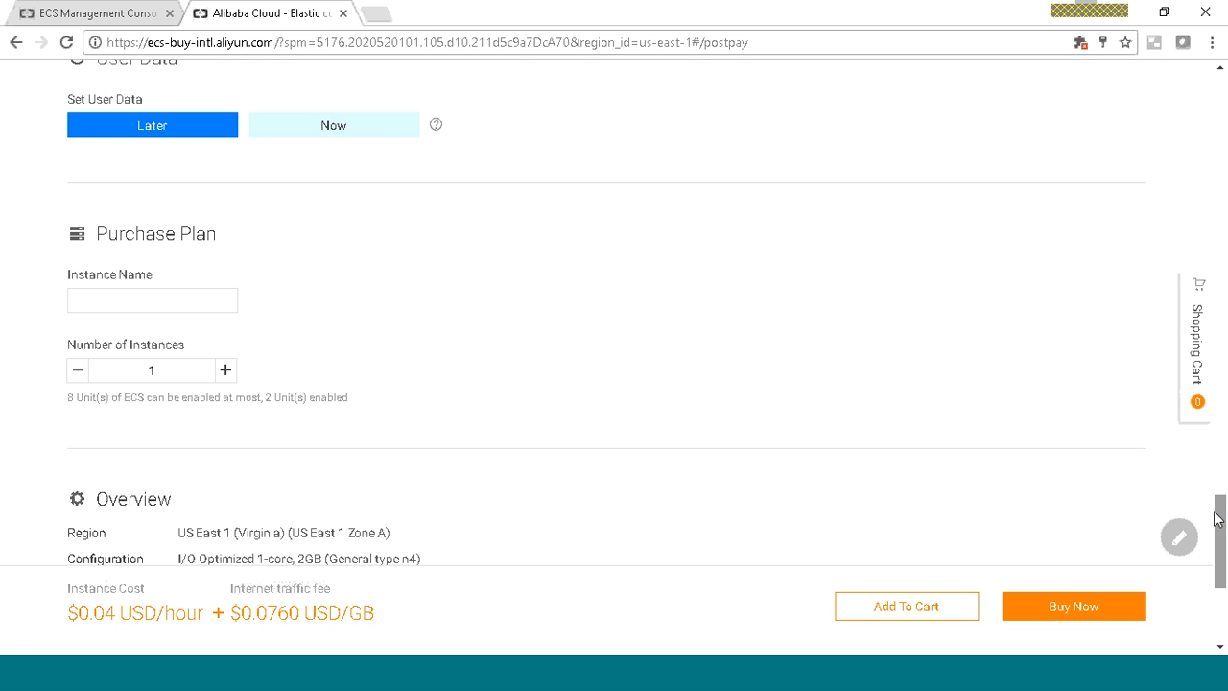
pyautogui.click(156, 305)
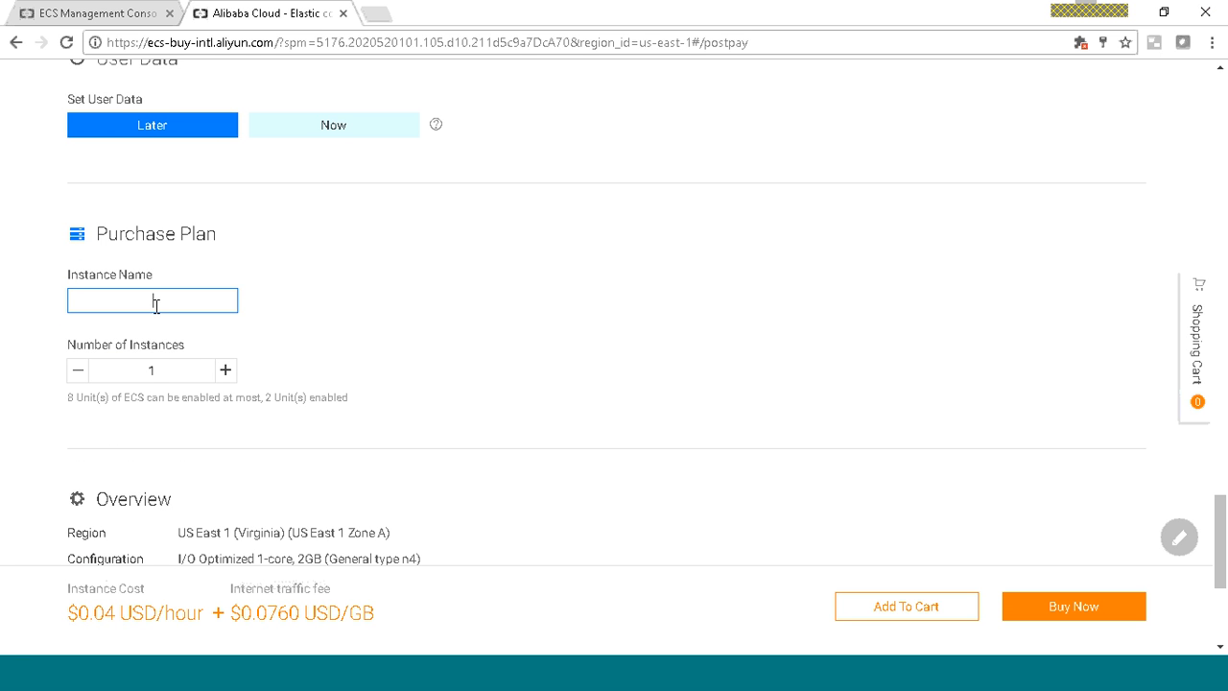
pyautogui.write('Cloudninjaas-Server')
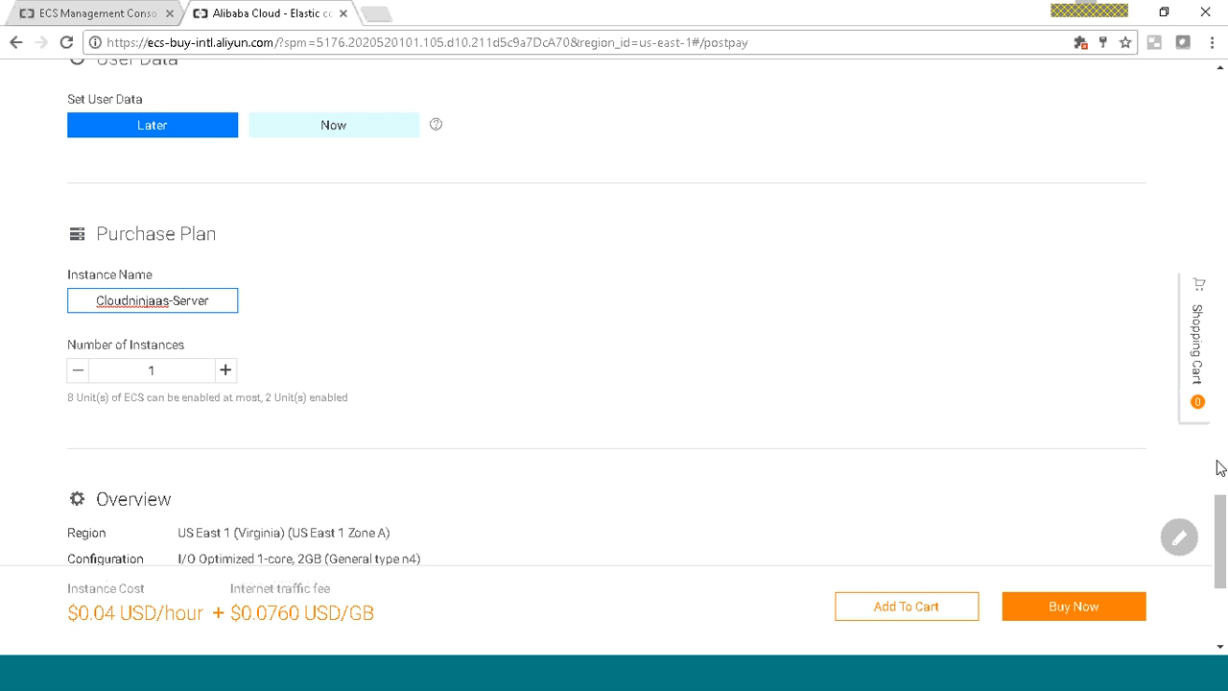
# Step: Review the order overview, checking the instance configuration, operating system, instance cost and internet traffic fee
pyautogui.moveTo(1222, 526); pyautogui.dragTo(1222, 562)
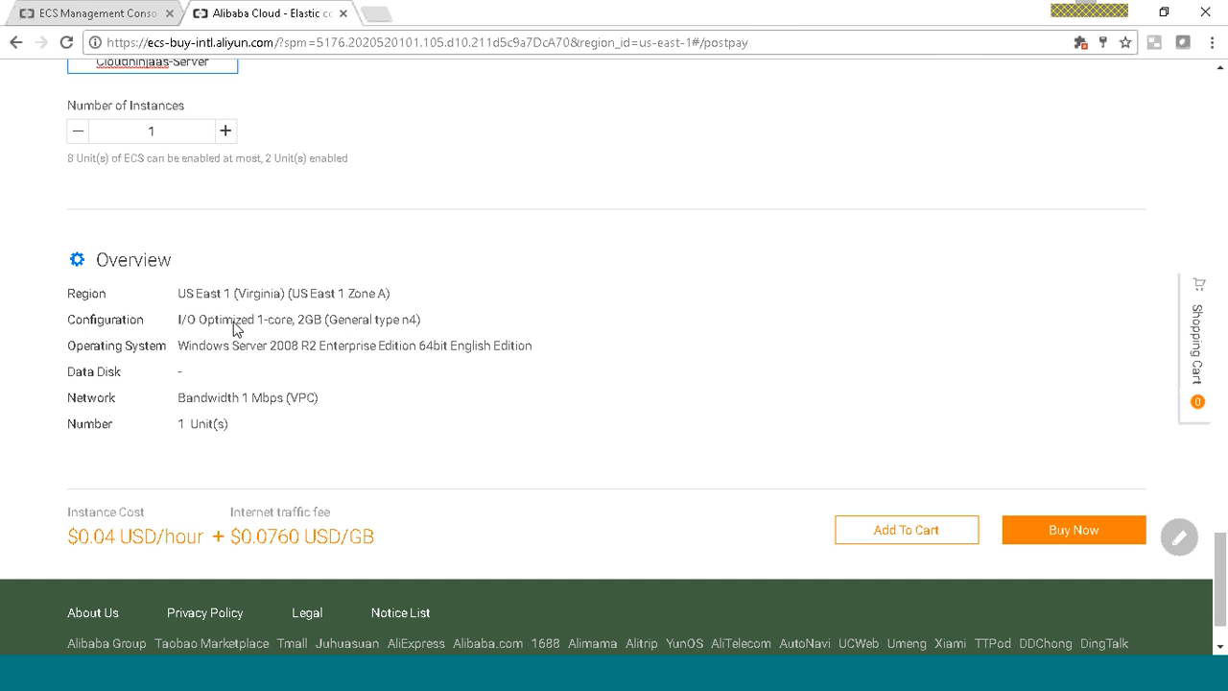
pyautogui.moveTo(176, 319); pyautogui.dragTo(469, 310)
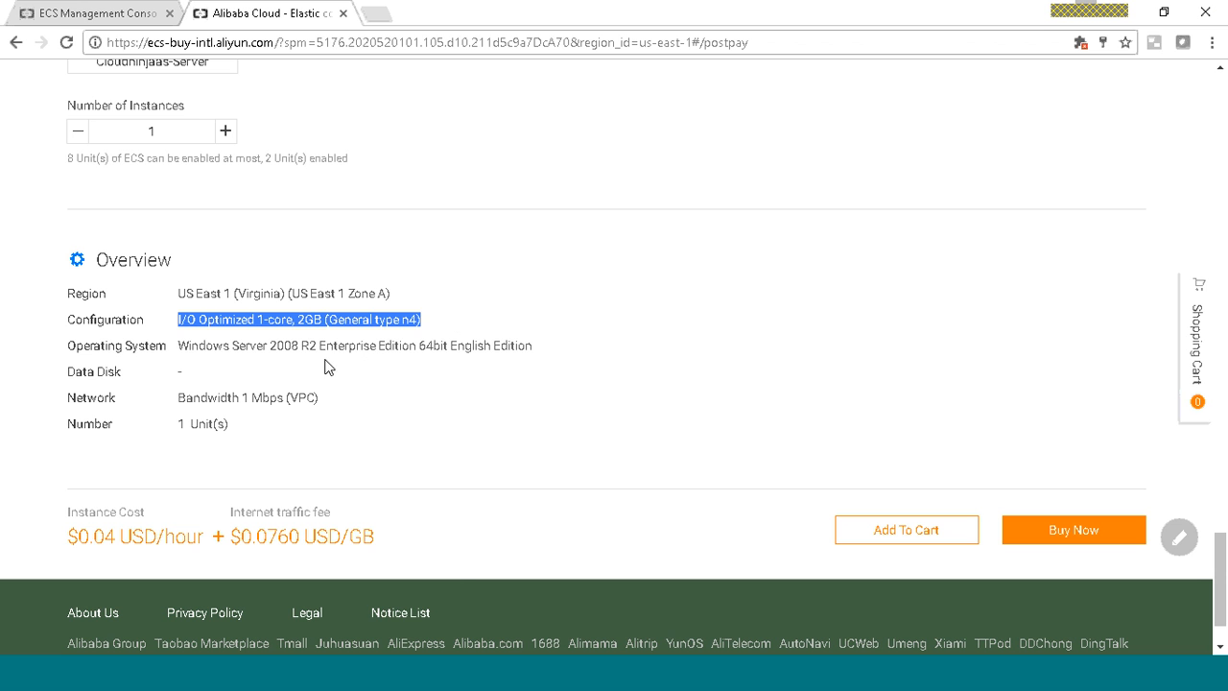
pyautogui.moveTo(256, 346); pyautogui.dragTo(626, 343)
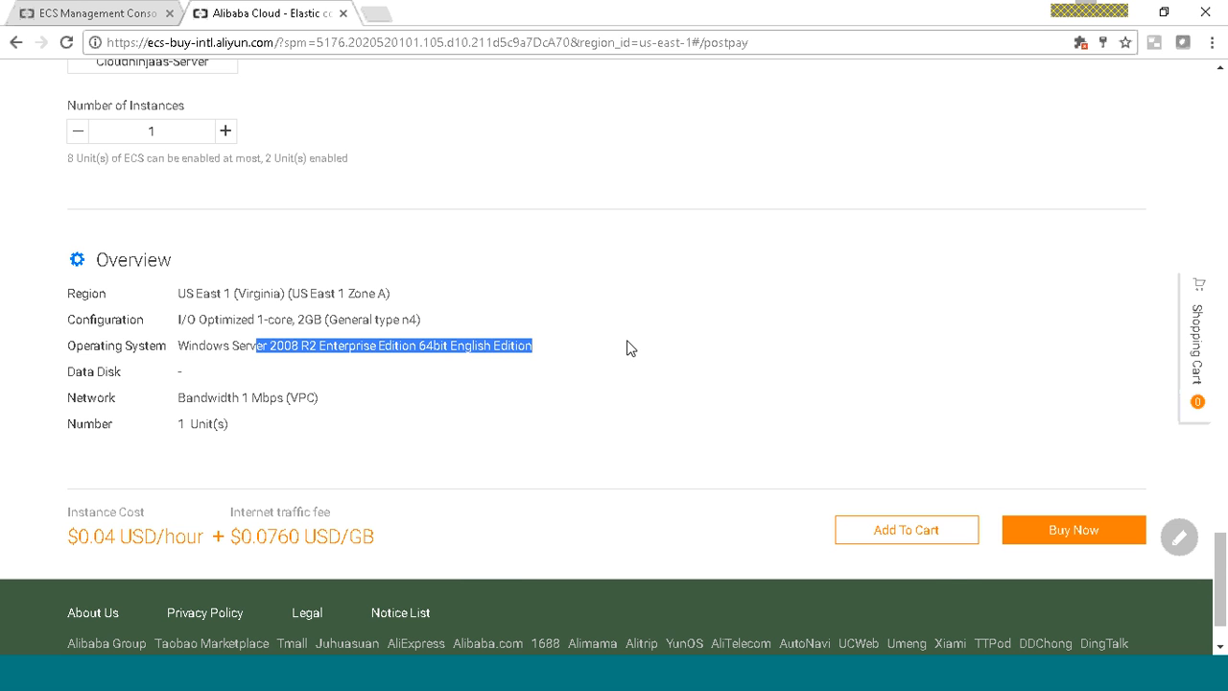
pyautogui.click(334, 427)
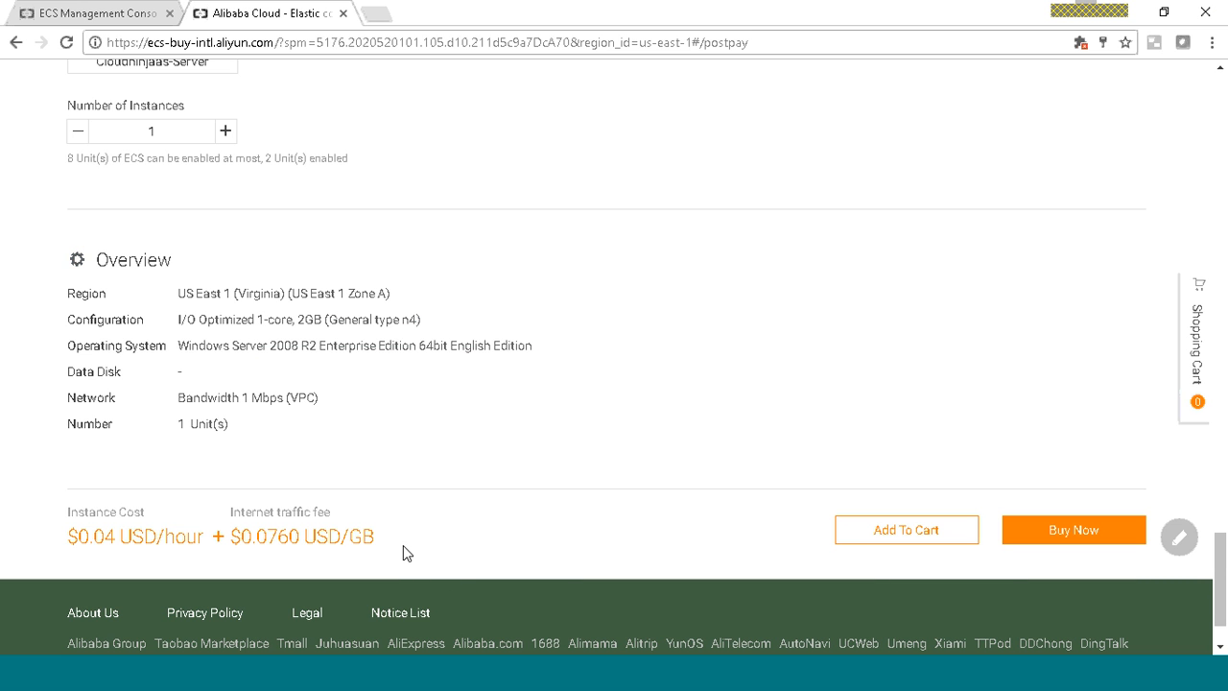
pyautogui.moveTo(400, 543); pyautogui.dragTo(61, 549)
pyautogui.click(268, 514)
# Step: Buy the configured instance, decline the browser's offer to update the saved password, and activate the order
pyautogui.click(1082, 547)
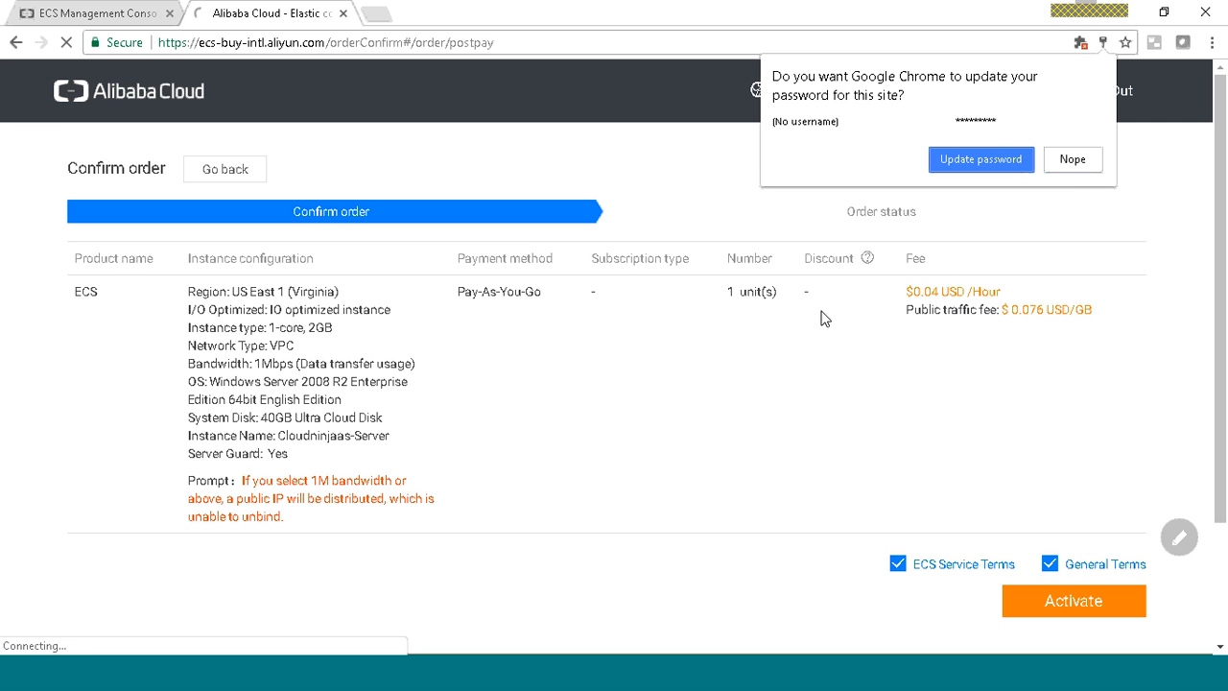
pyautogui.click(1076, 161)
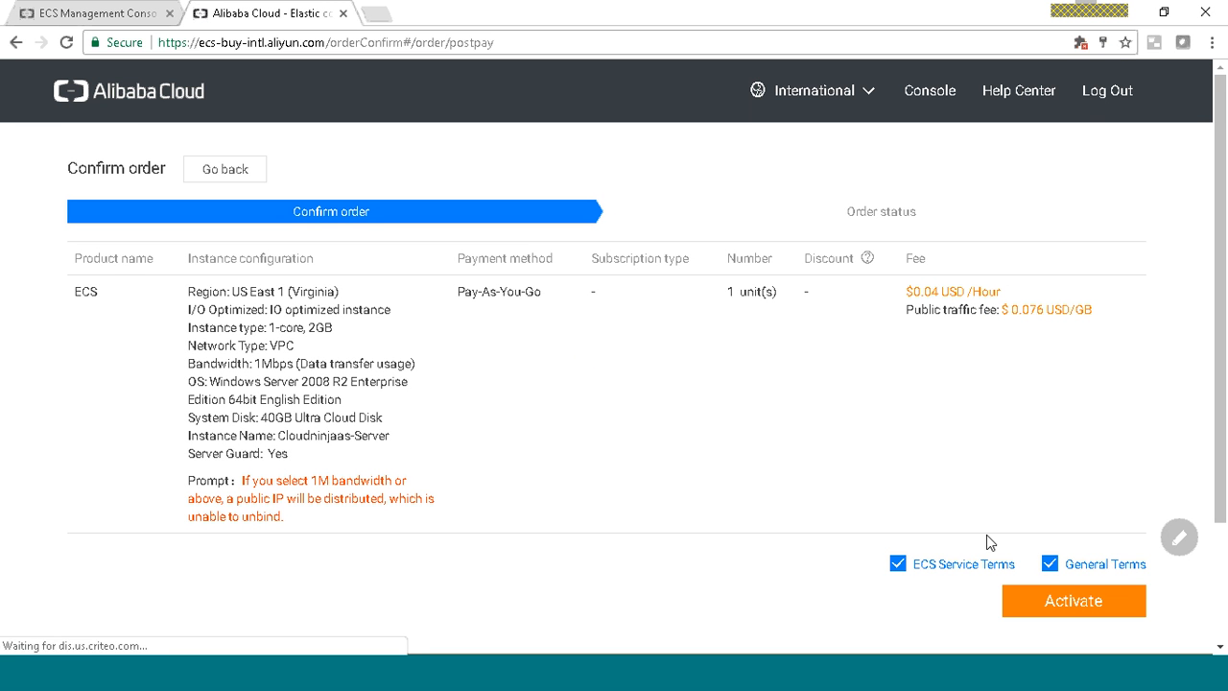
pyautogui.click(1049, 598)
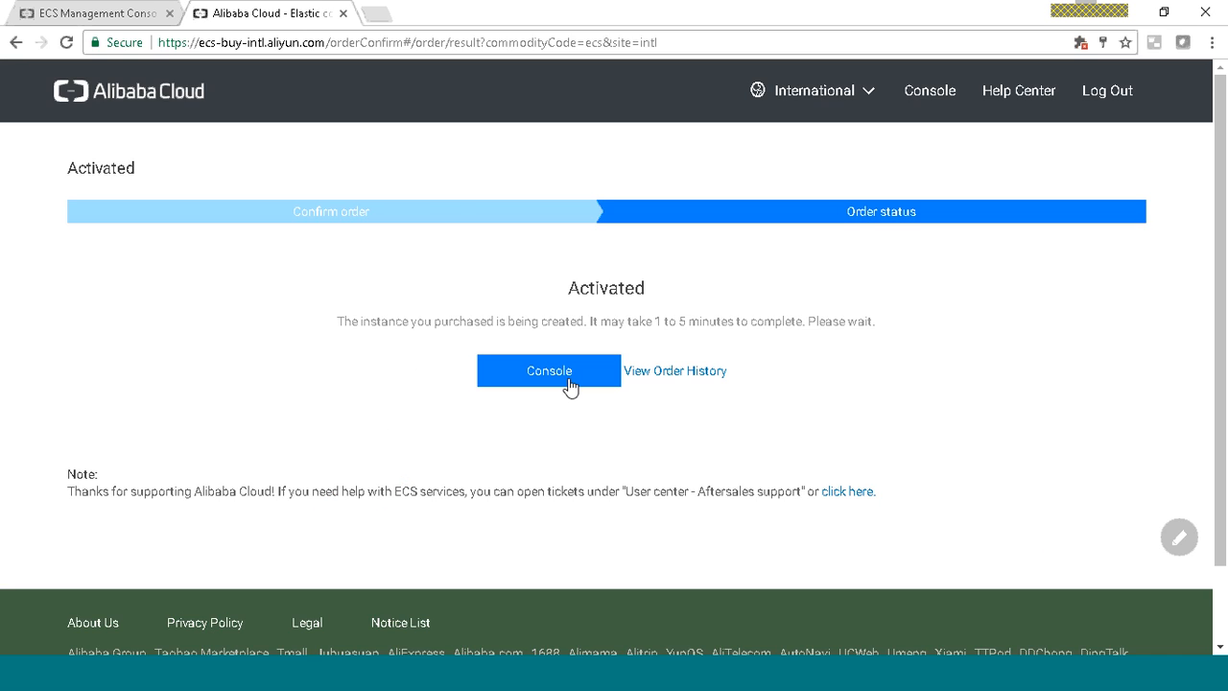
# Step: Go to the ECS console and open the instance list for US East 1 (Virginia)
pyautogui.click(587, 380)
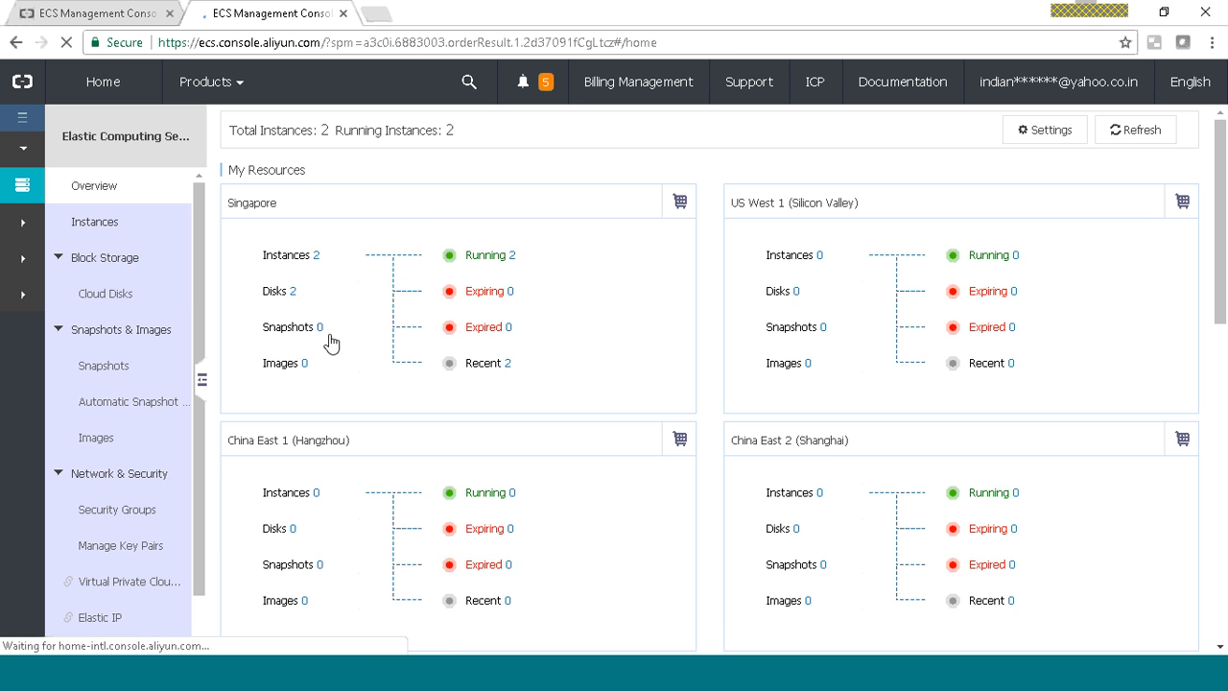
pyautogui.click(91, 229)
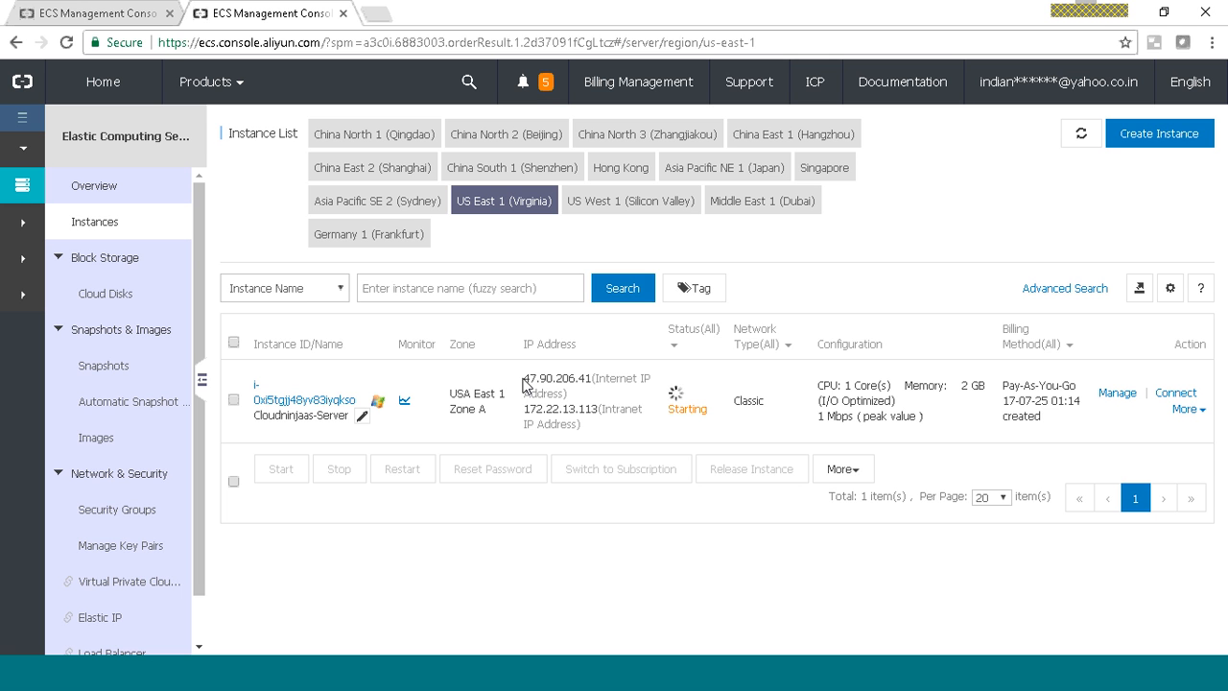
# Step: Examine the internet and intranet IP addresses of Cloudninjaas-Server and refresh the instance list to check its status
pyautogui.moveTo(524, 378); pyautogui.dragTo(589, 378)
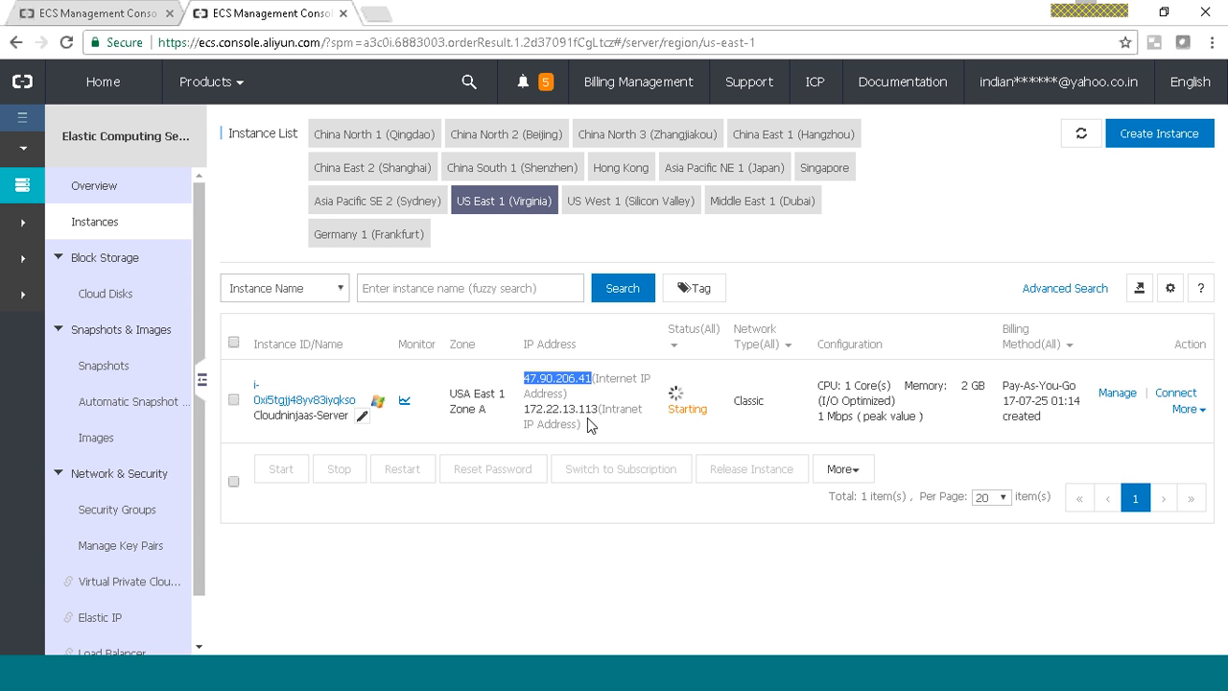
pyautogui.moveTo(602, 411); pyautogui.dragTo(650, 426)
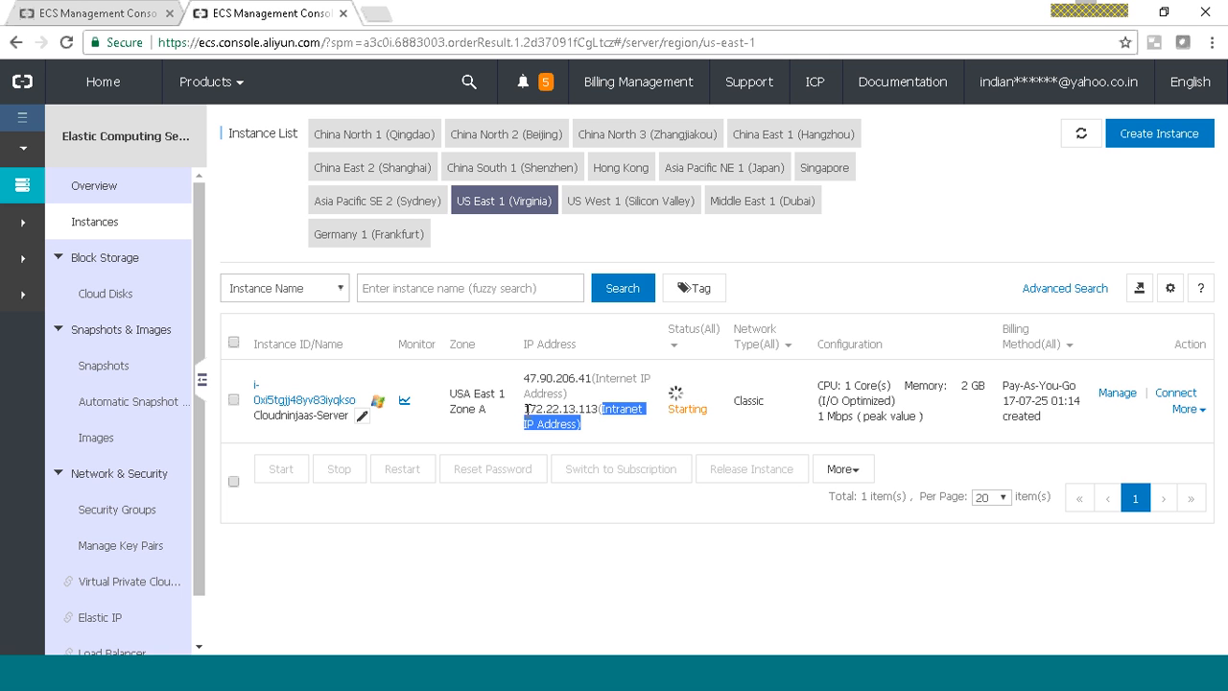
pyautogui.moveTo(526, 410); pyautogui.dragTo(603, 409)
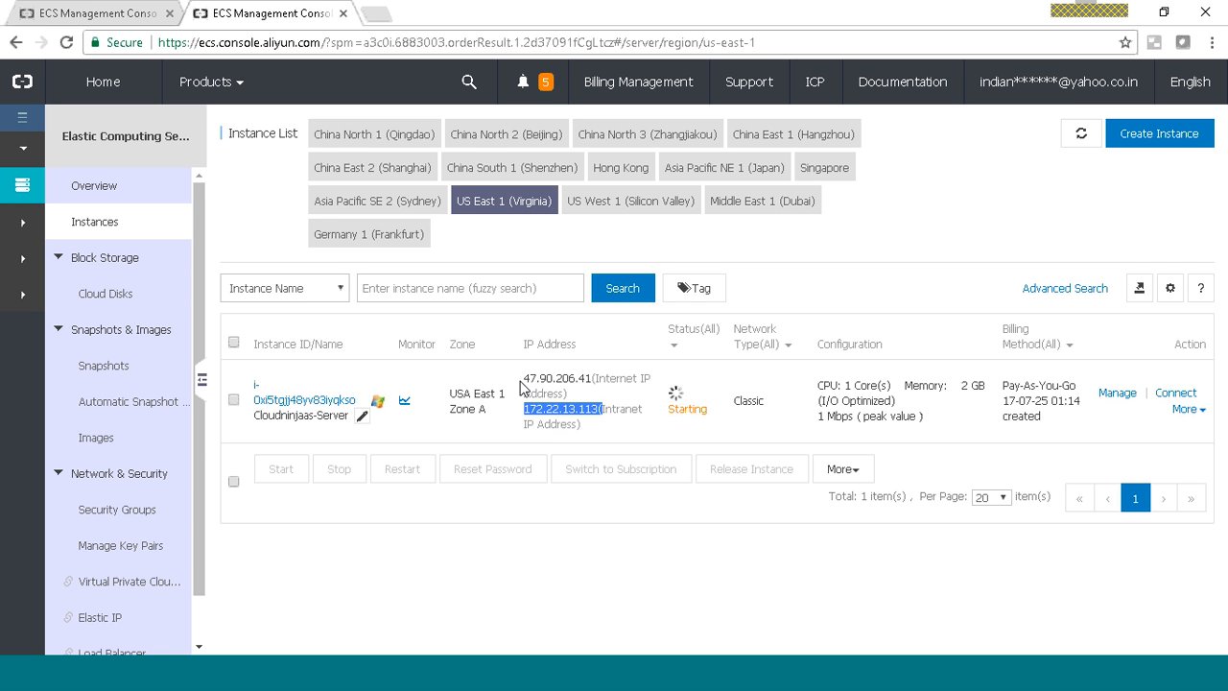
pyautogui.moveTo(524, 379); pyautogui.dragTo(592, 372)
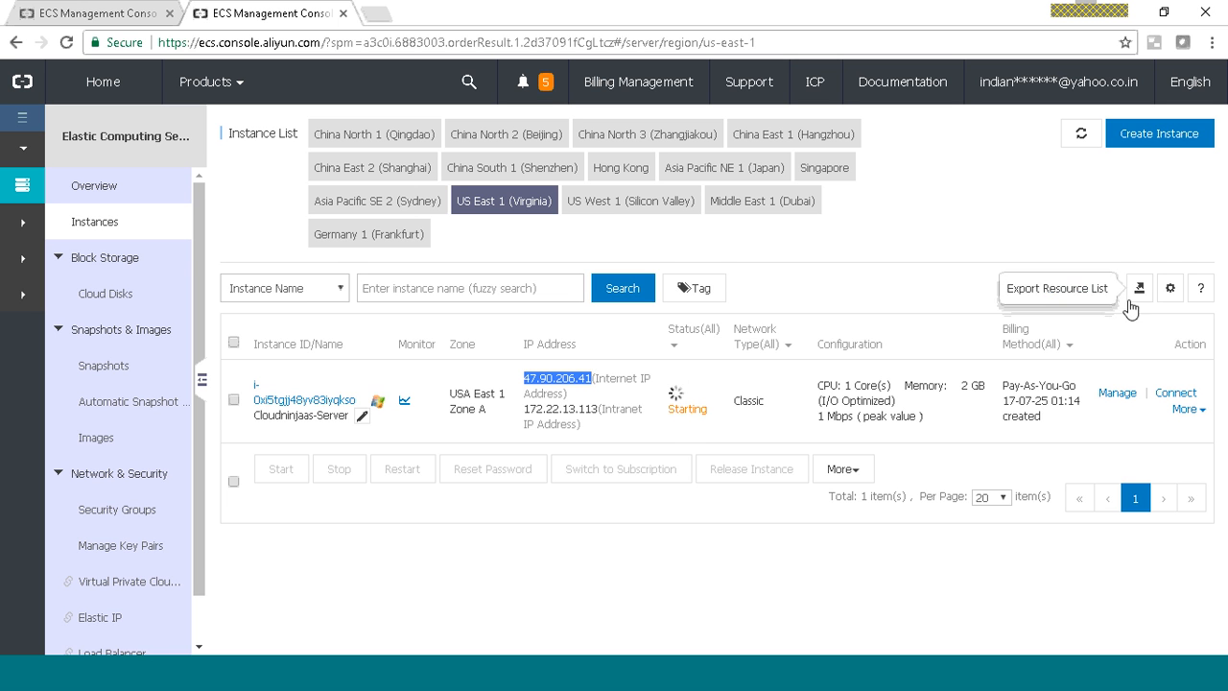
pyautogui.click(1081, 133)
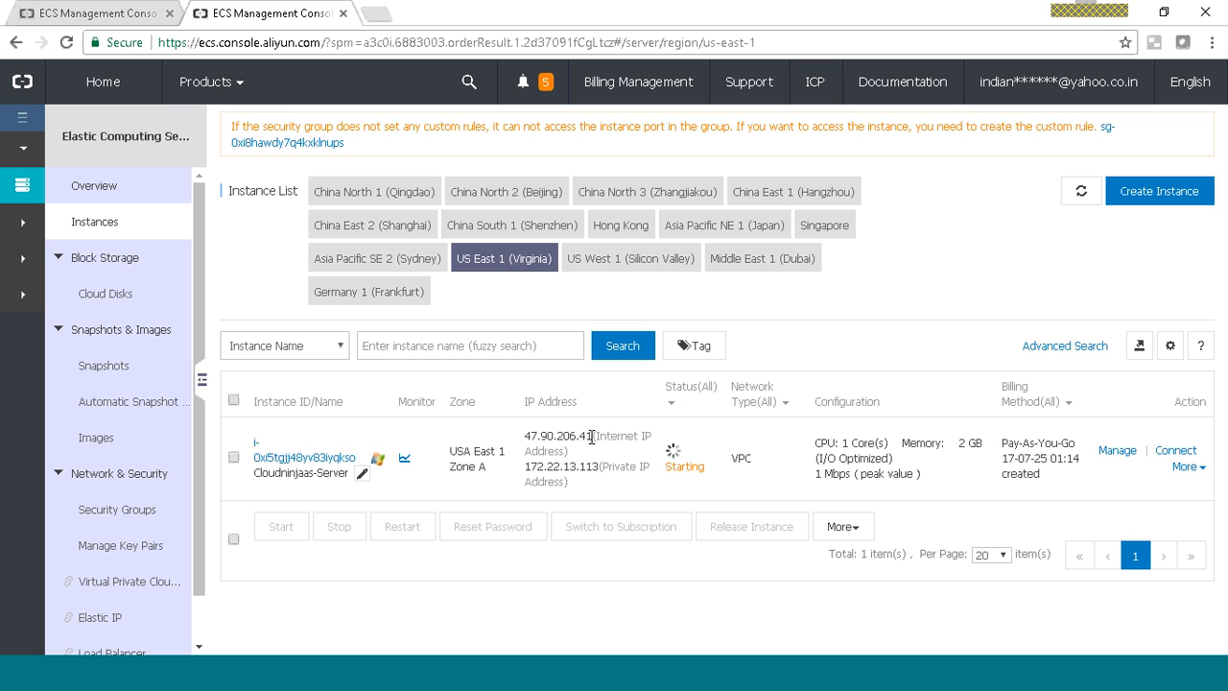
# Step: Examine the internet IP address of Cloudninjaas-Server and review the full list of additional actions available for the instance
pyautogui.moveTo(592, 437); pyautogui.dragTo(521, 438)
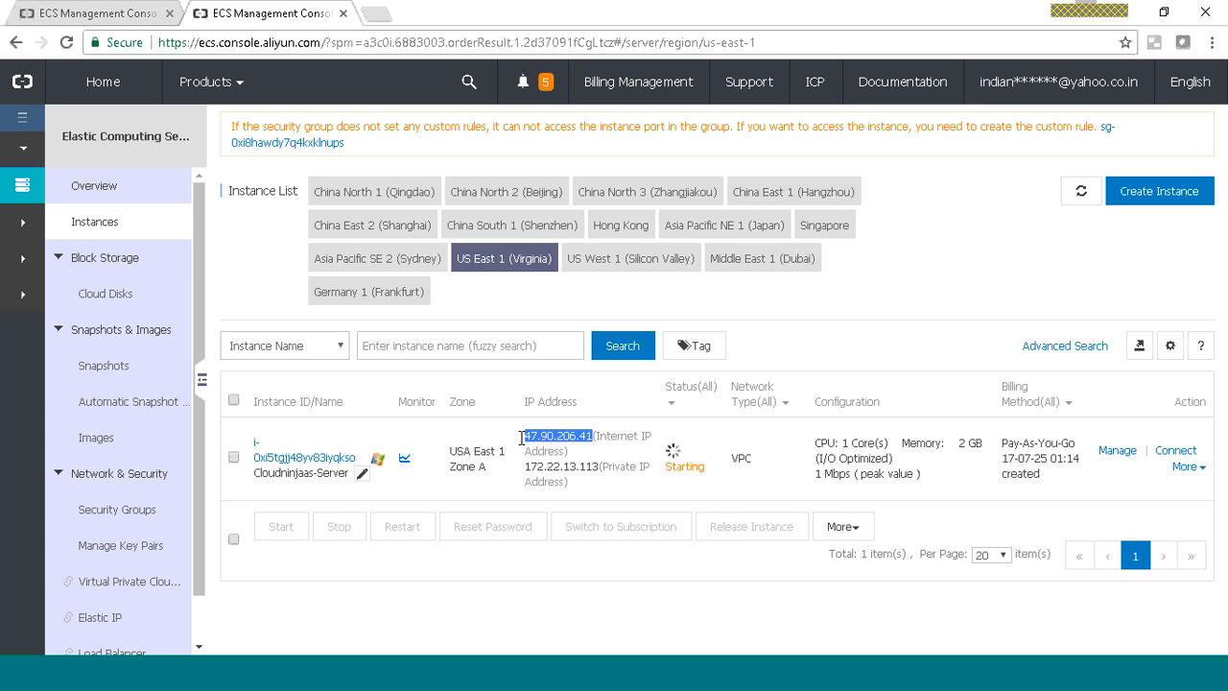
pyautogui.click(1198, 464)
pyautogui.scroll(-3, 1220, 438)
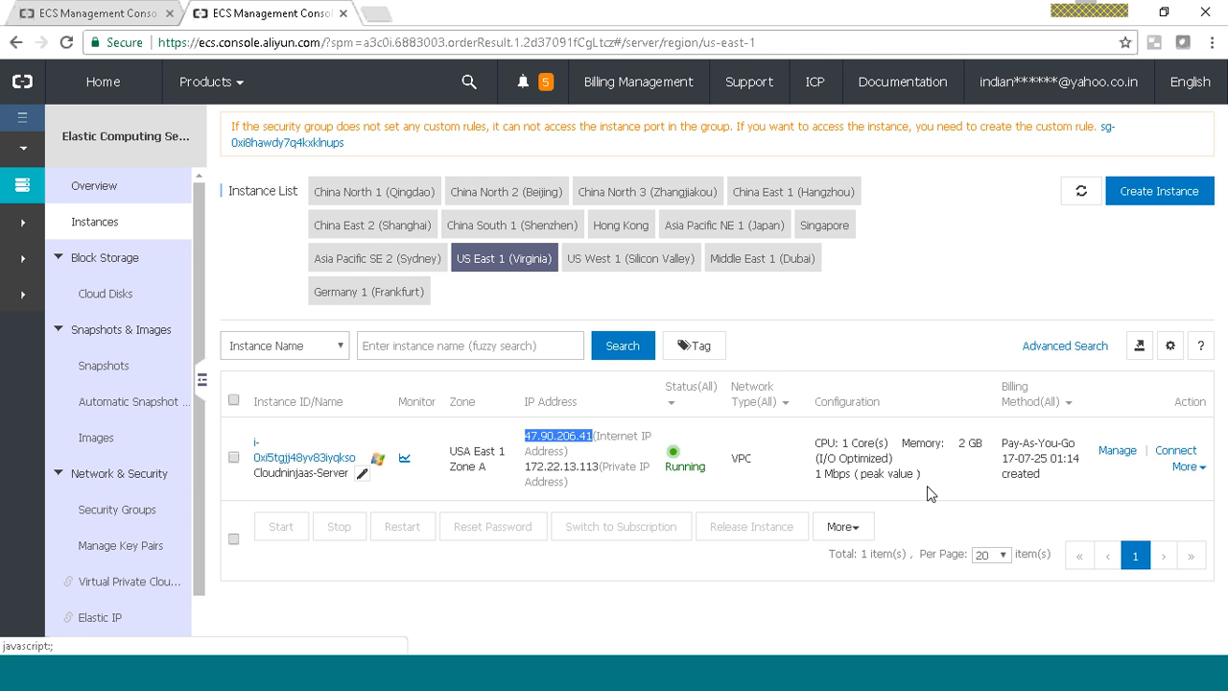
pyautogui.click(1201, 466)
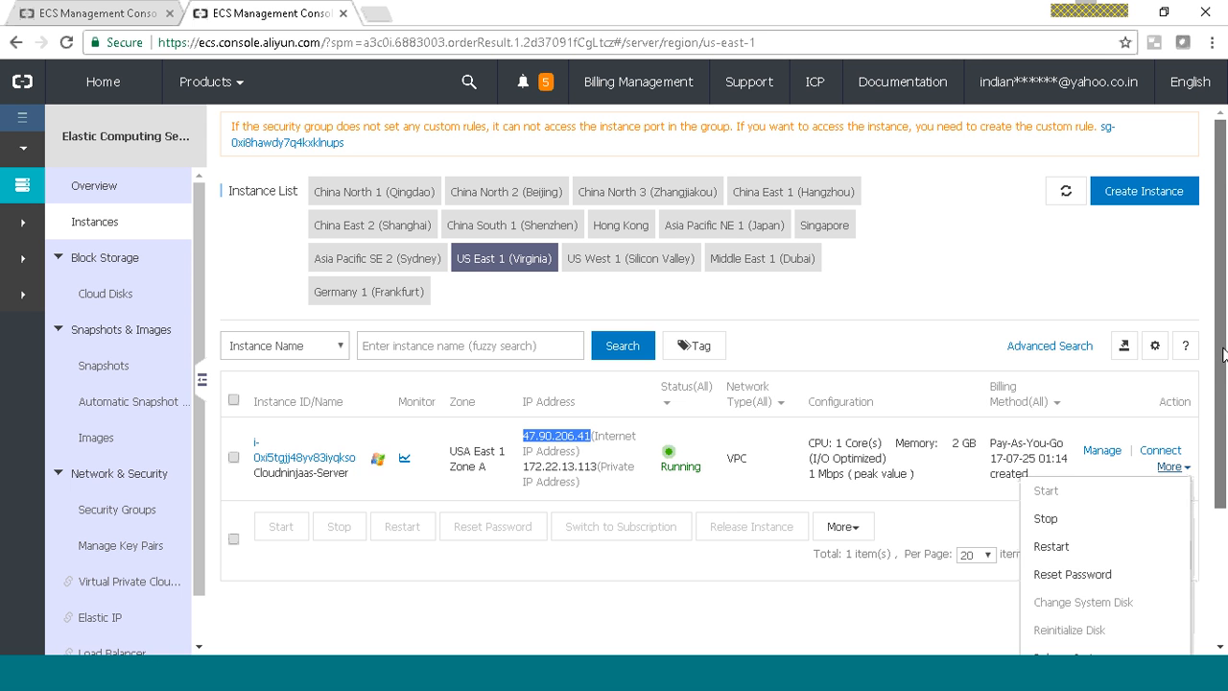
pyautogui.scroll(-2, 1225, 443)
pyautogui.scroll(-1, 1226, 443)
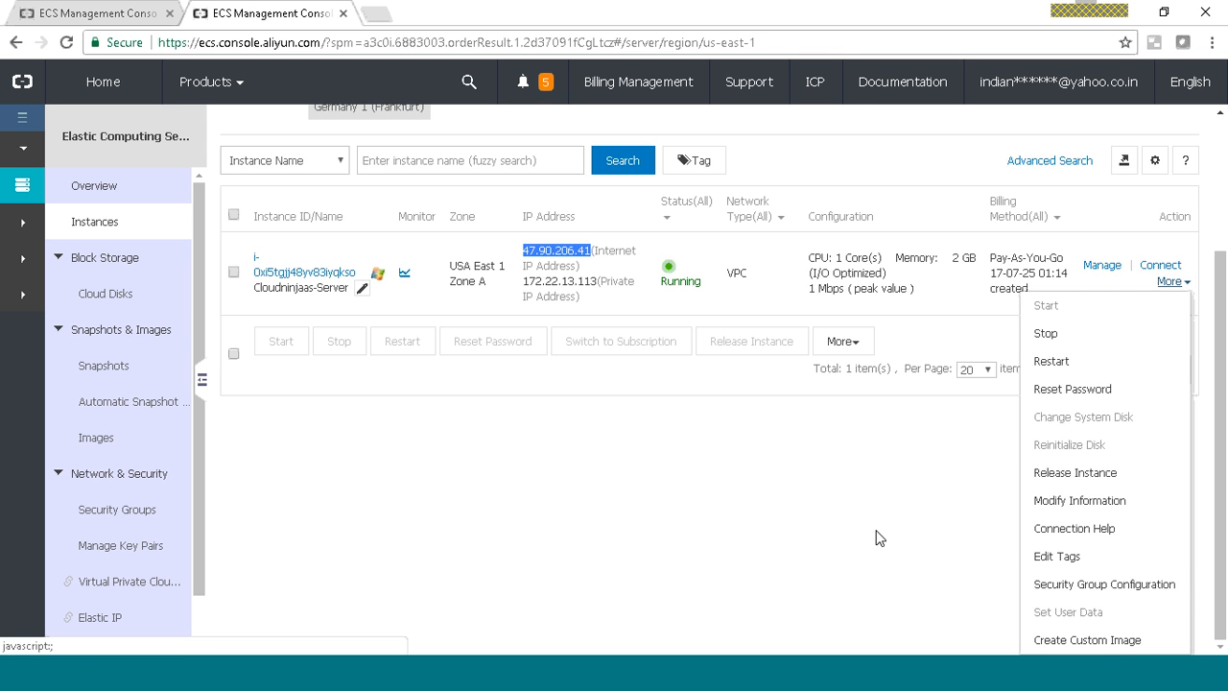
pyautogui.scroll(3, 844, 529)
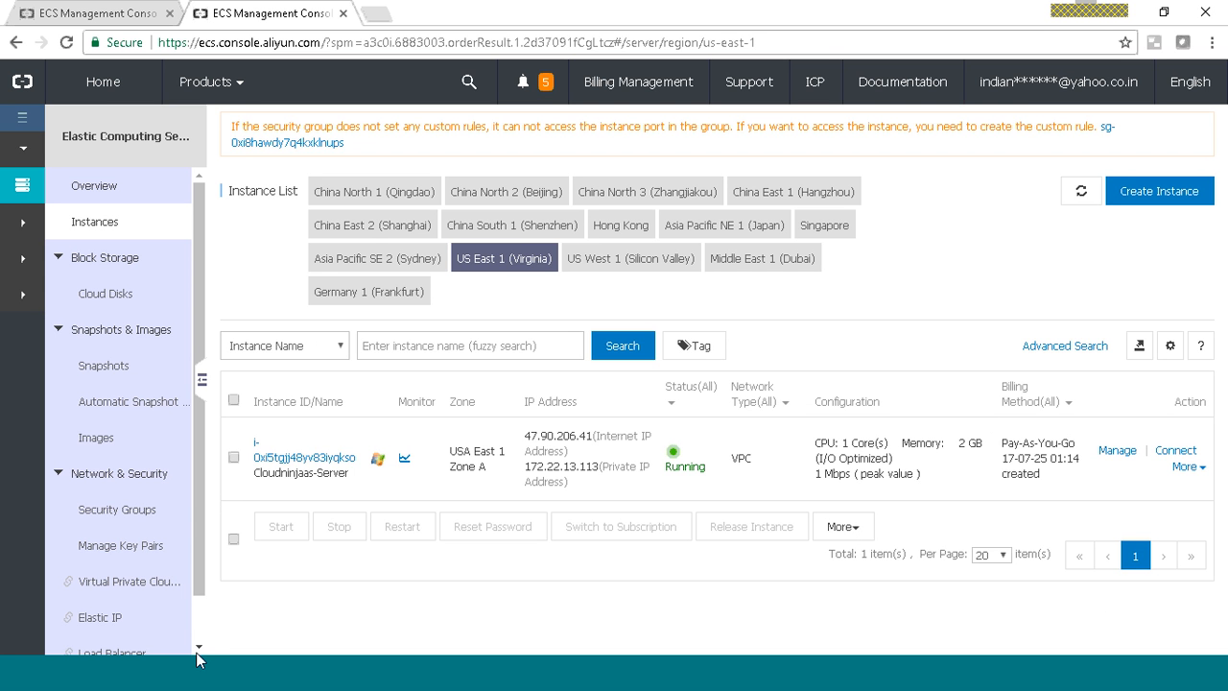
# Step: Launch a separate desktop program, return to the instance list and select the internet IP address 47.90.206.41 of Cloudninjaas-Server
pyautogui.click(124, 675)
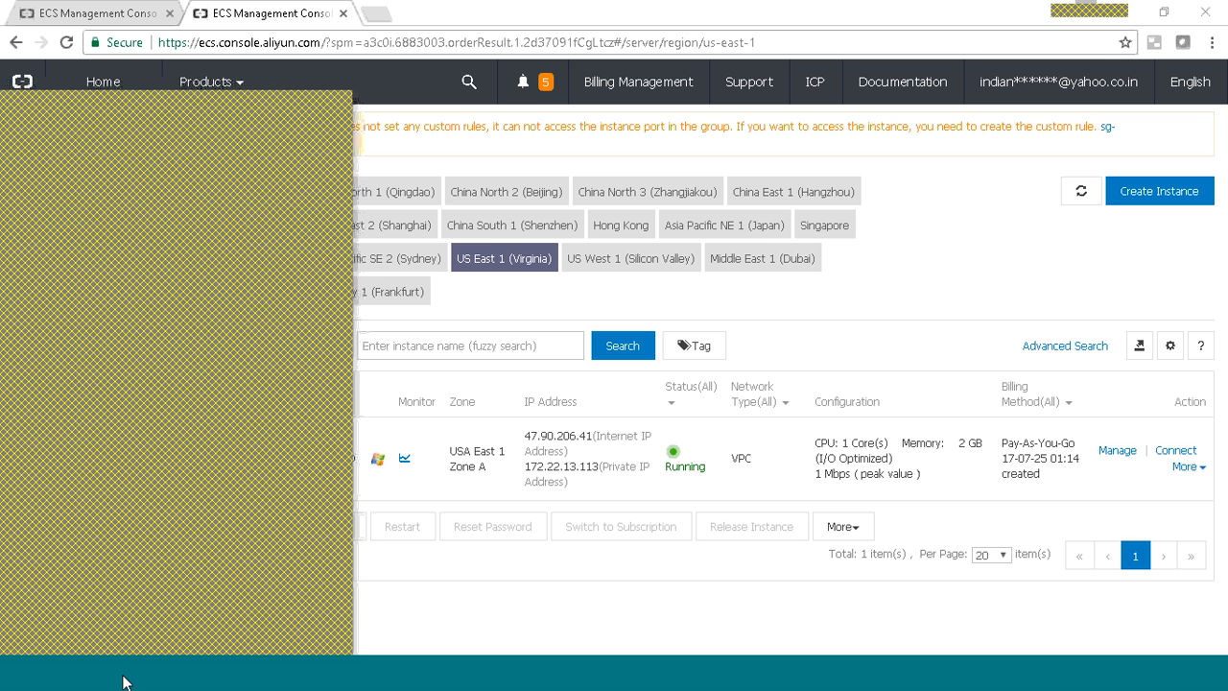
pyautogui.press('Return')
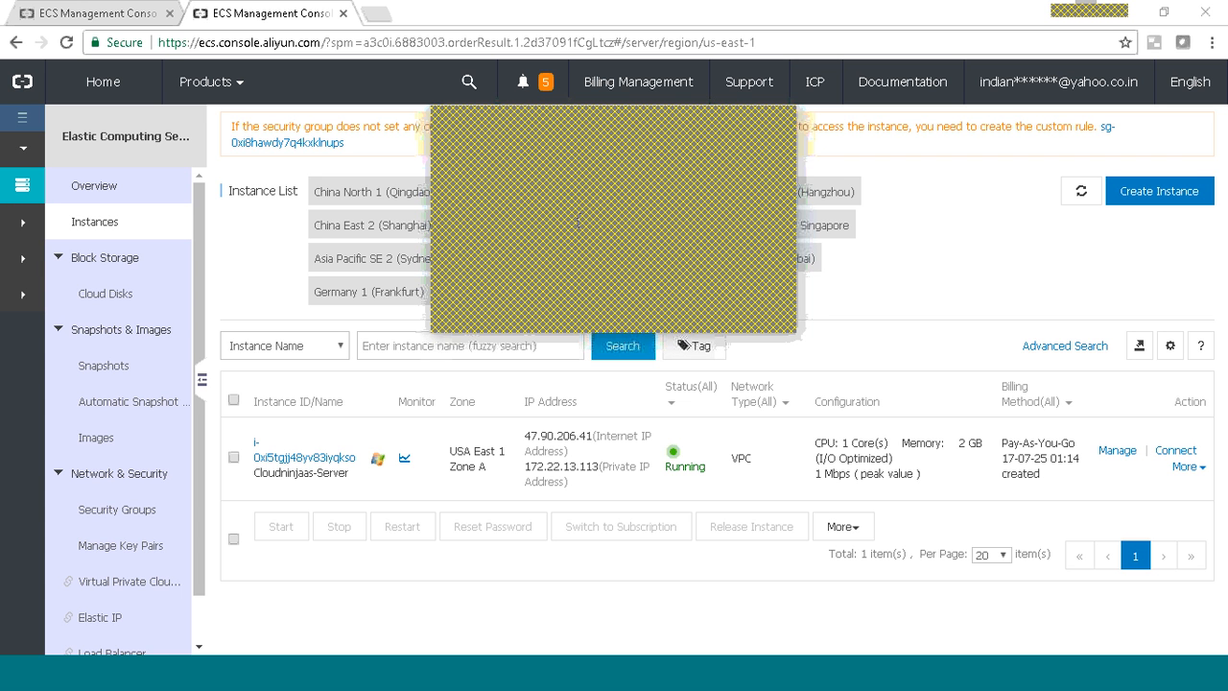
pyautogui.moveTo(526, 436); pyautogui.dragTo(591, 438)
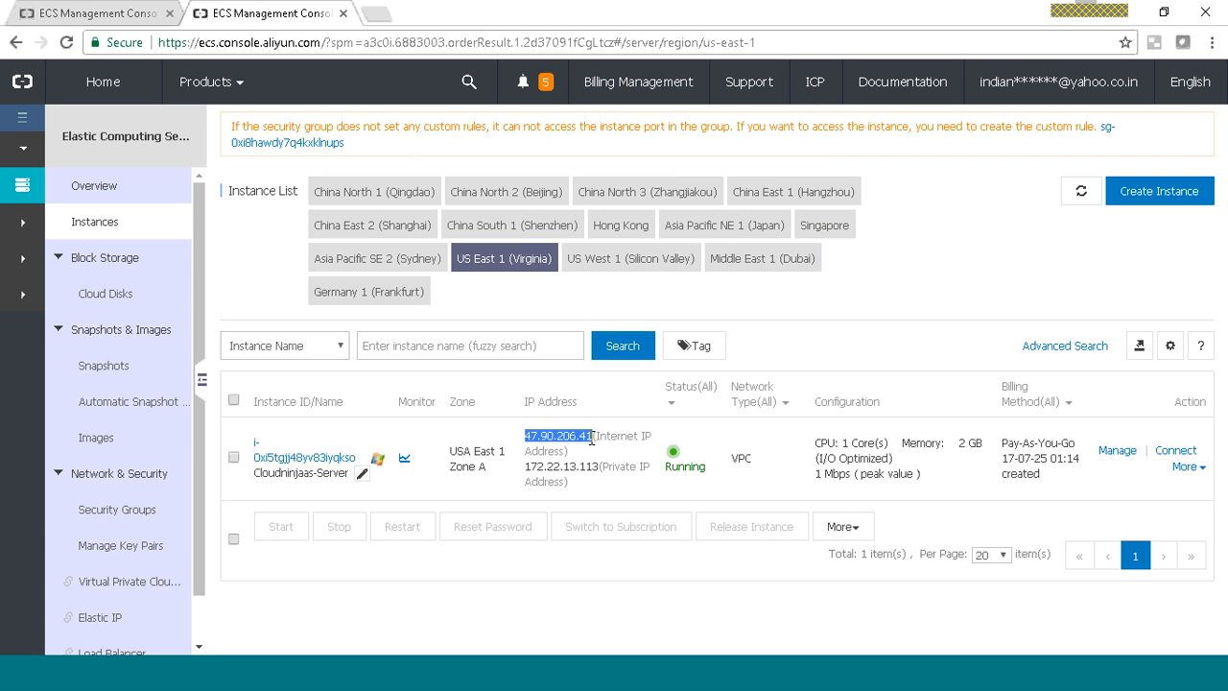